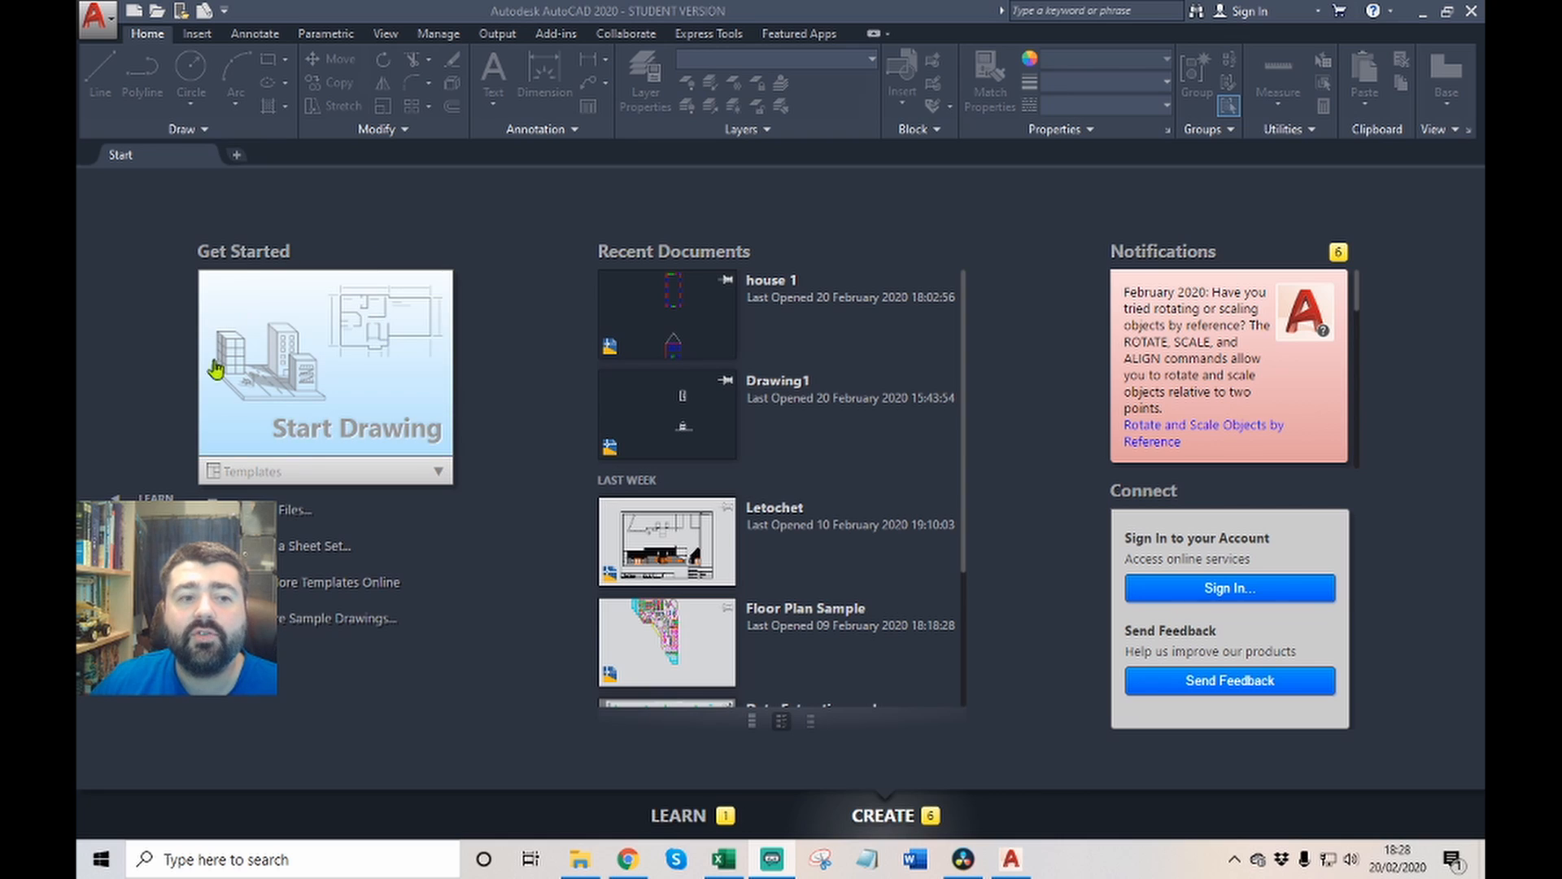
# Start a new blank drawing.
pyautogui.click(345, 348)
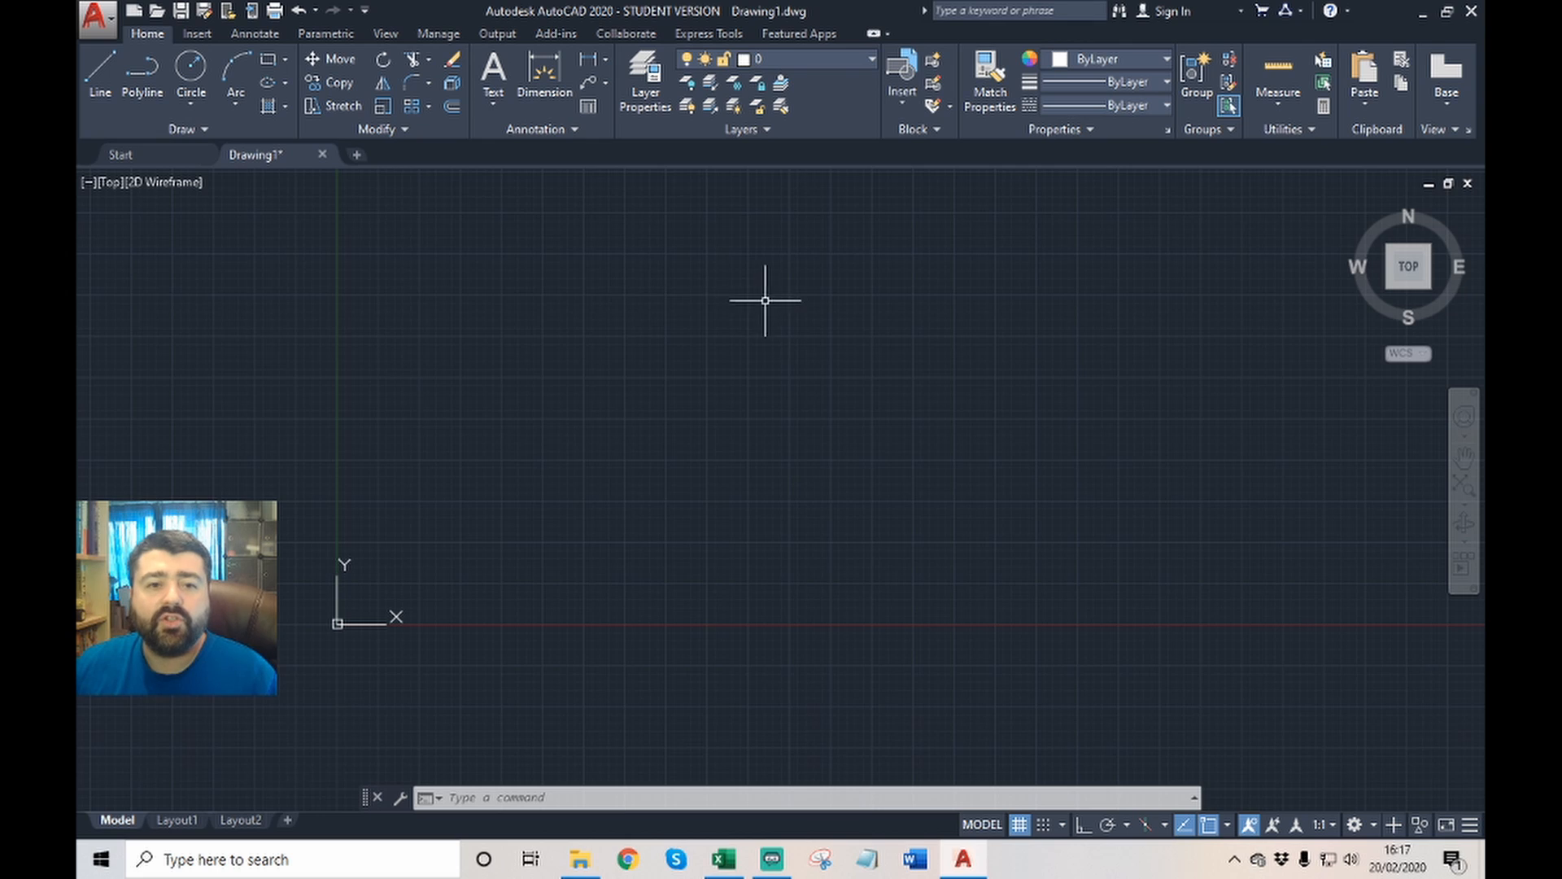
pyautogui.moveTo(649, 342); pyautogui.dragTo(640, 401, button='middle')
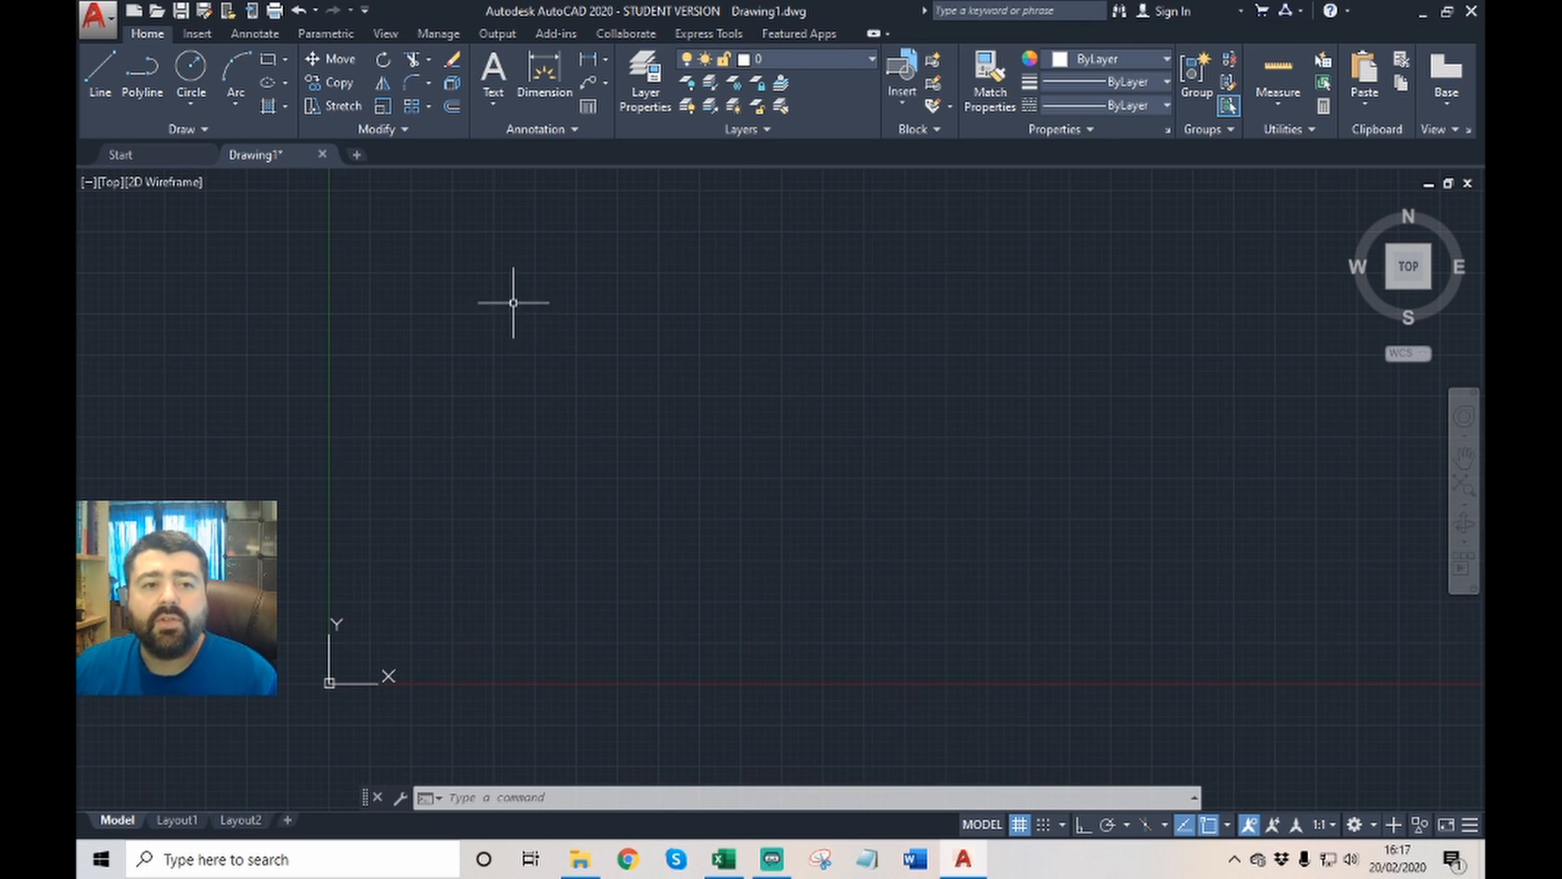
# Set the insertion scale's source content units to Millimeters in the user preferences and apply the options.
pyautogui.click(96, 18)
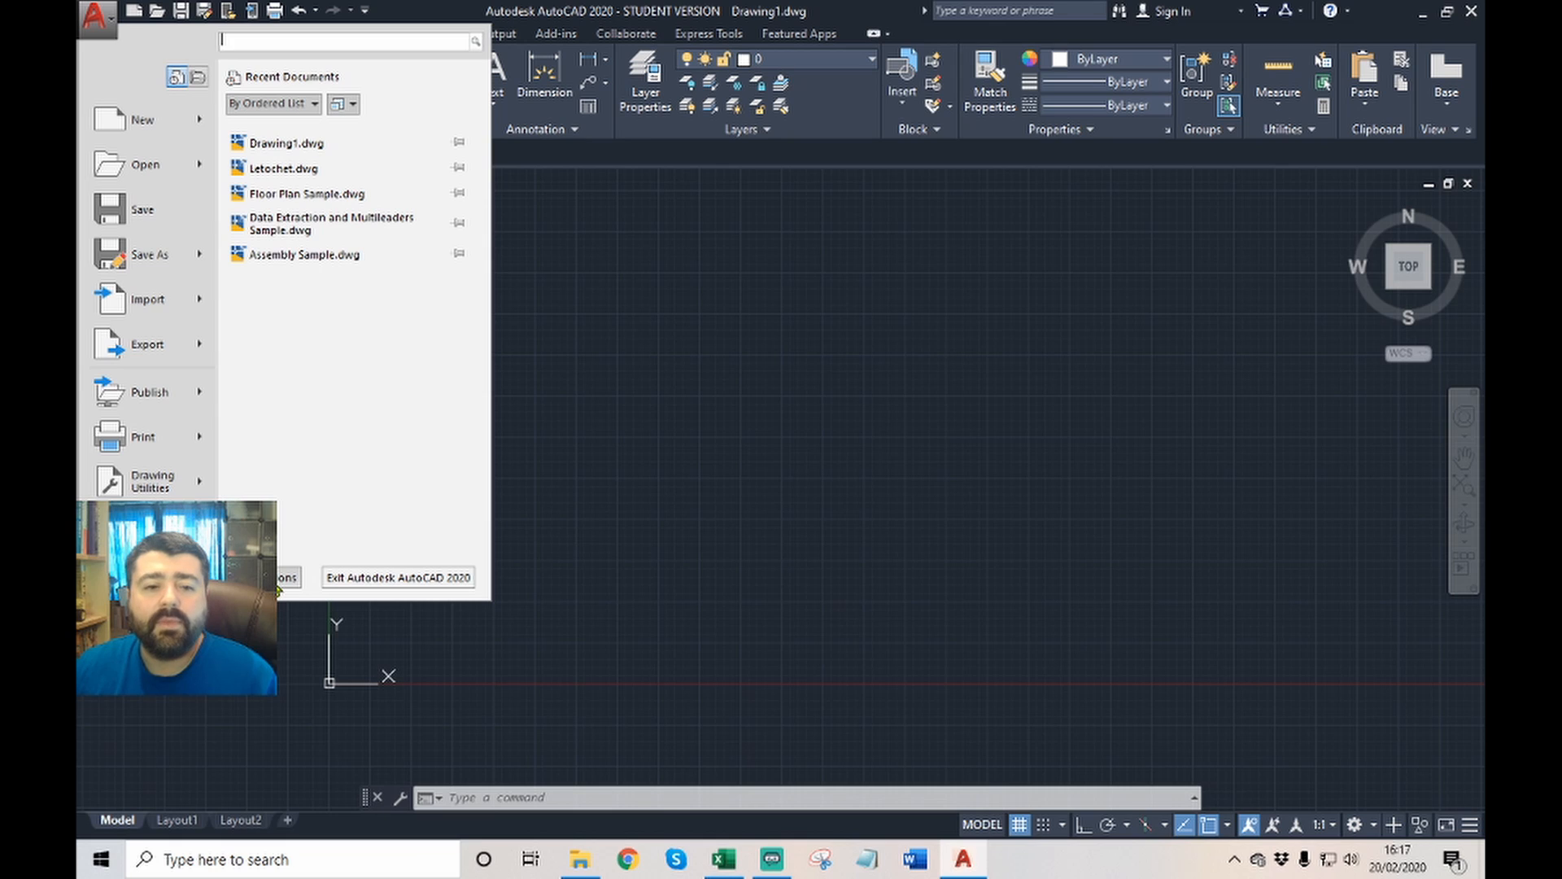
pyautogui.click(277, 586)
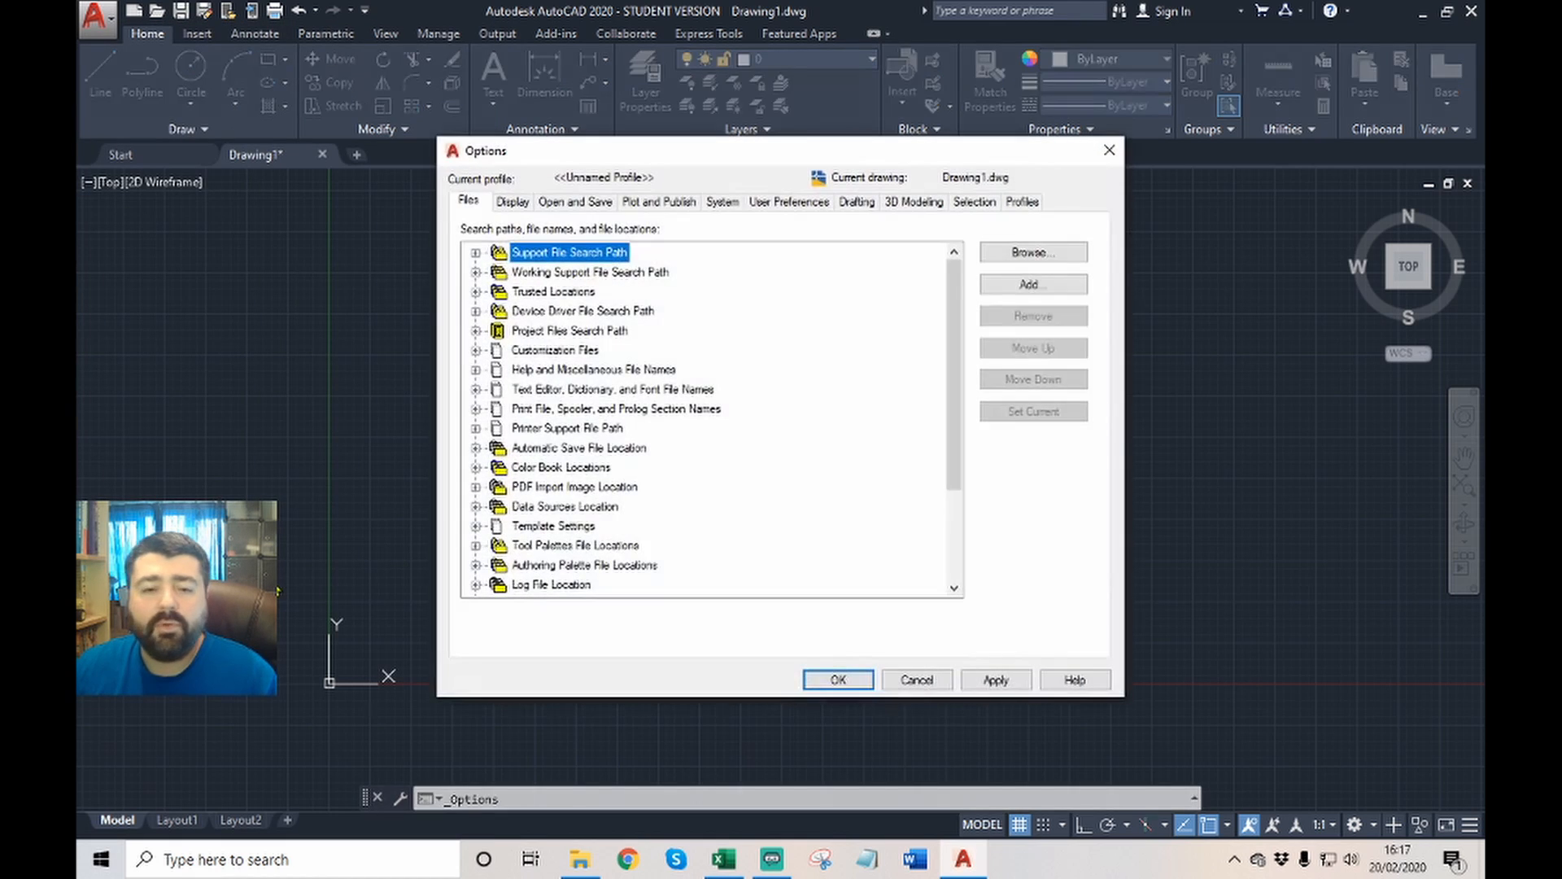
pyautogui.click(788, 203)
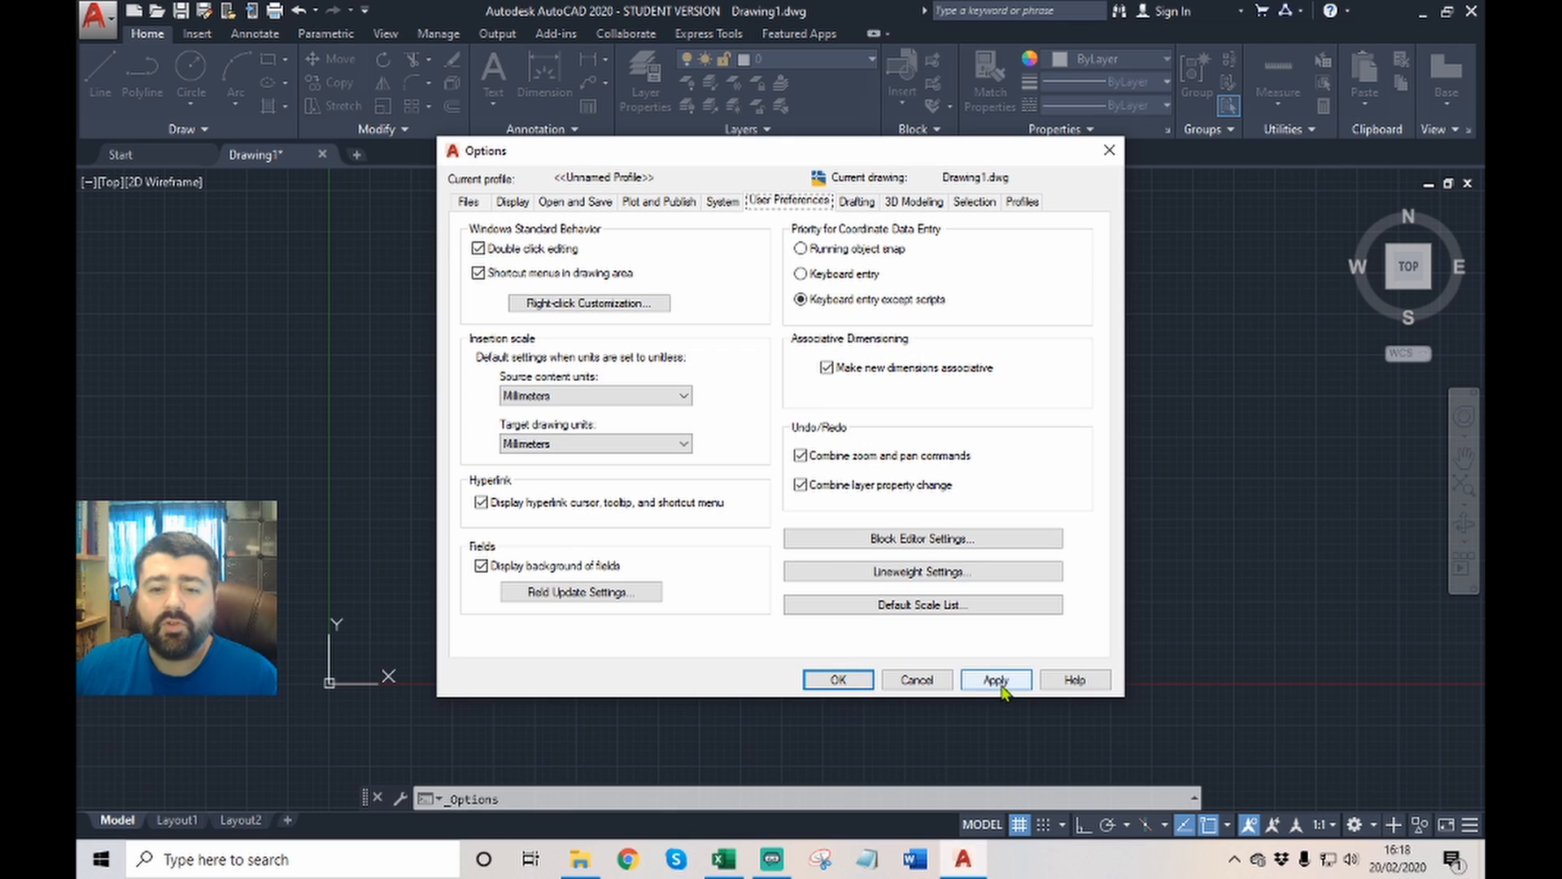
pyautogui.click(664, 397)
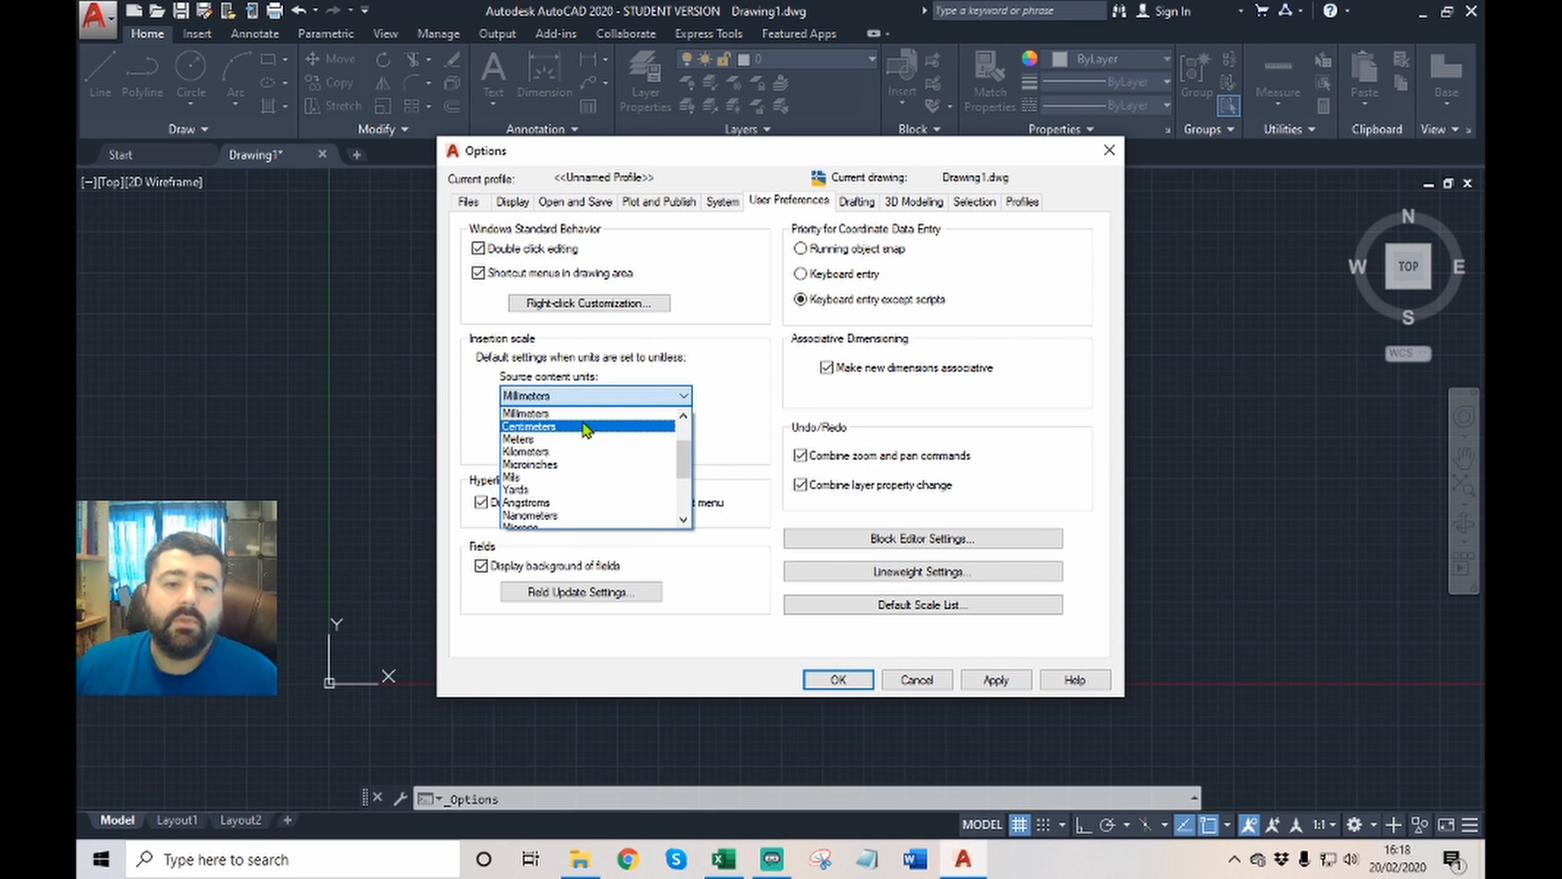
pyautogui.click(584, 417)
pyautogui.click(996, 680)
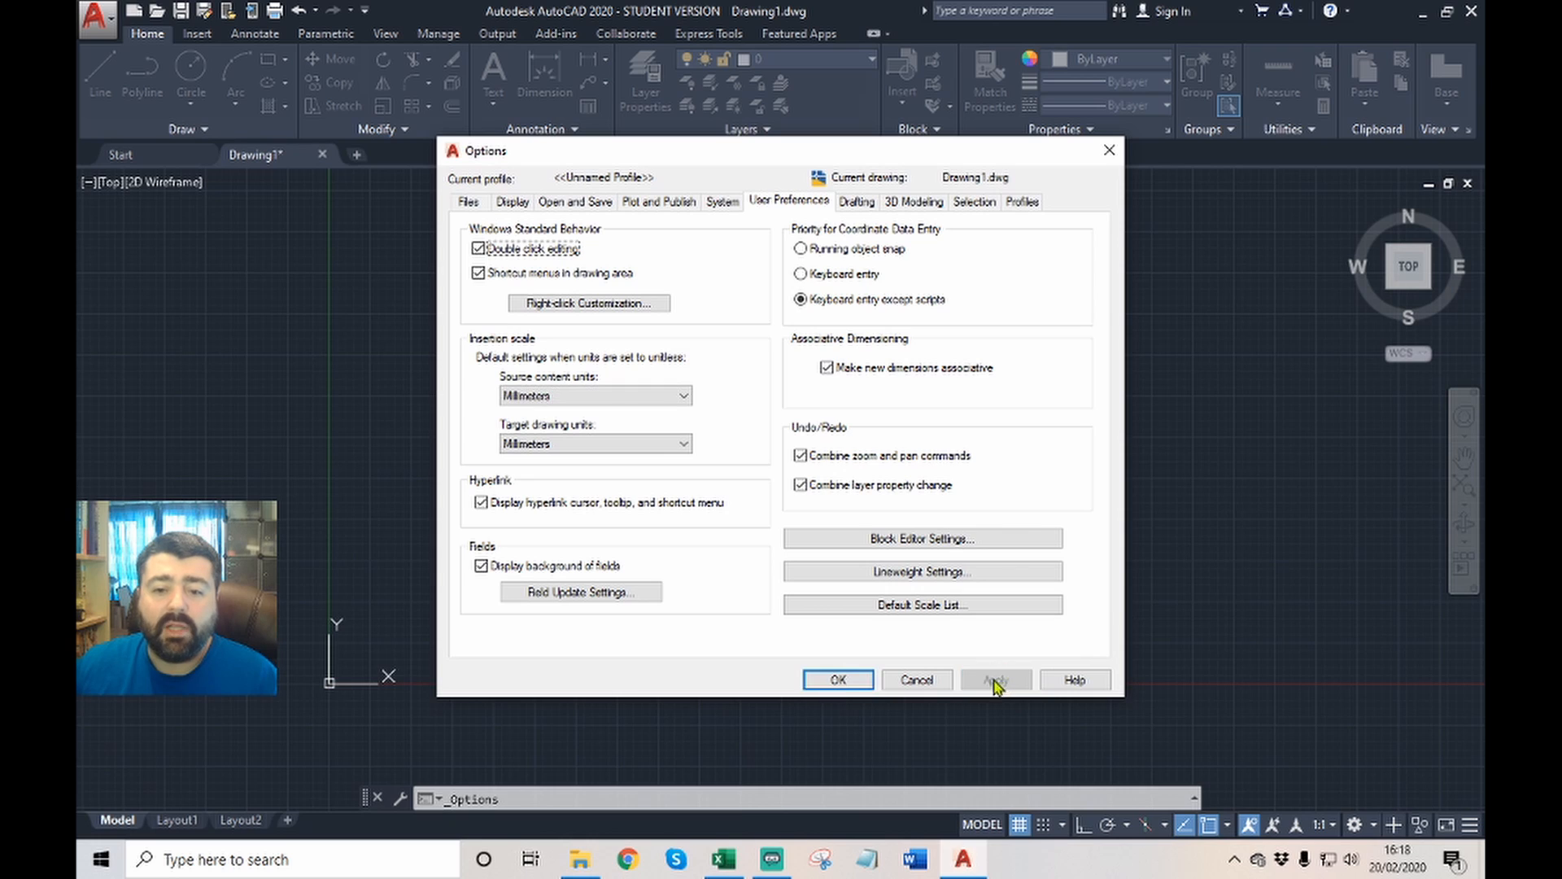
pyautogui.click(839, 680)
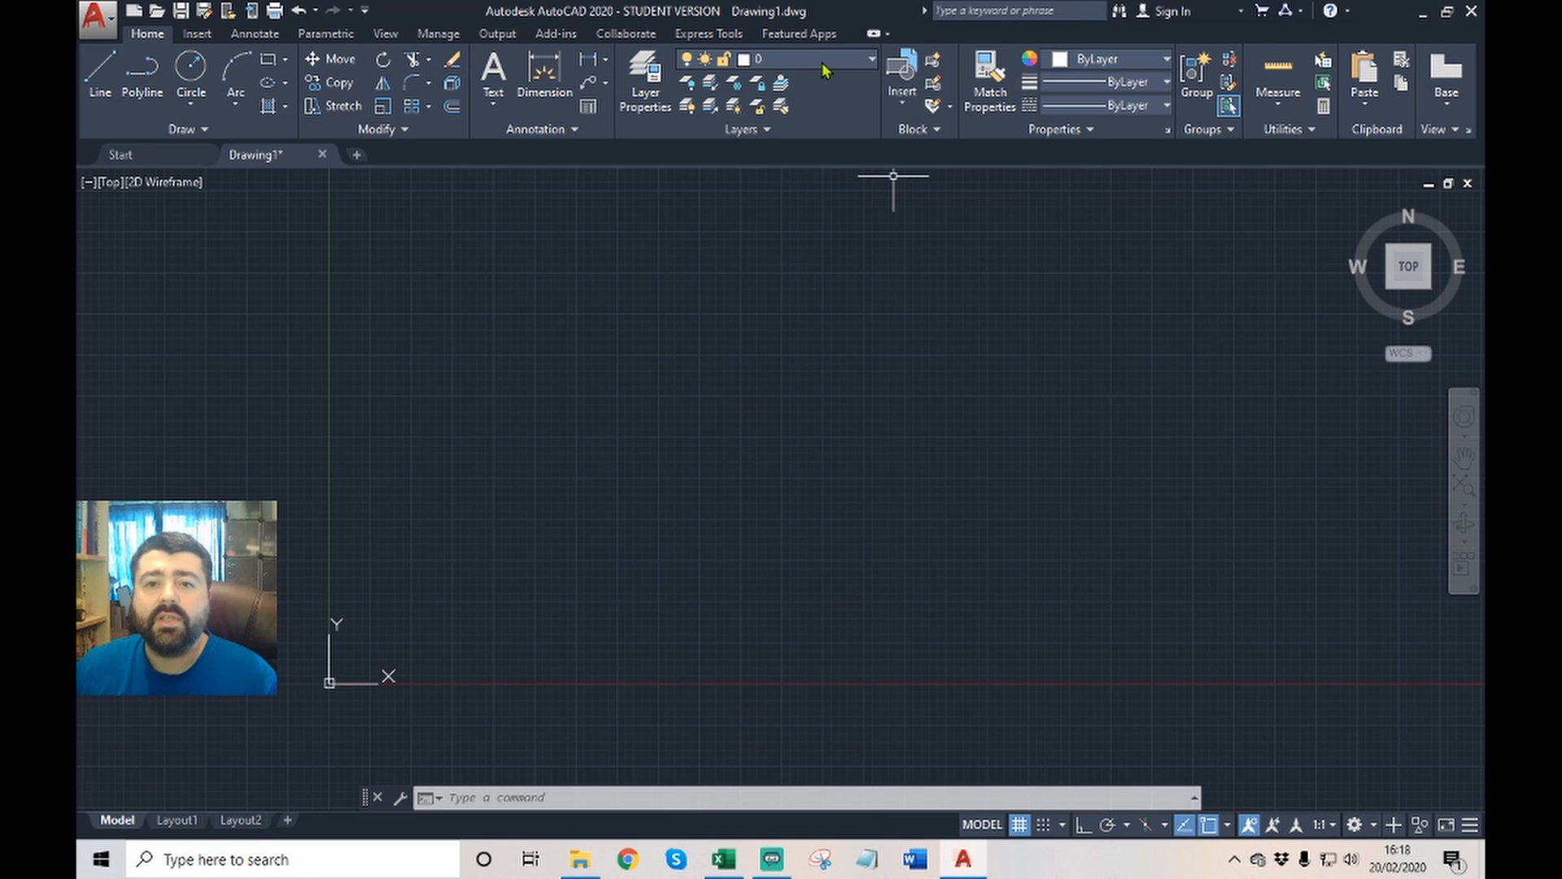
pyautogui.click(647, 69)
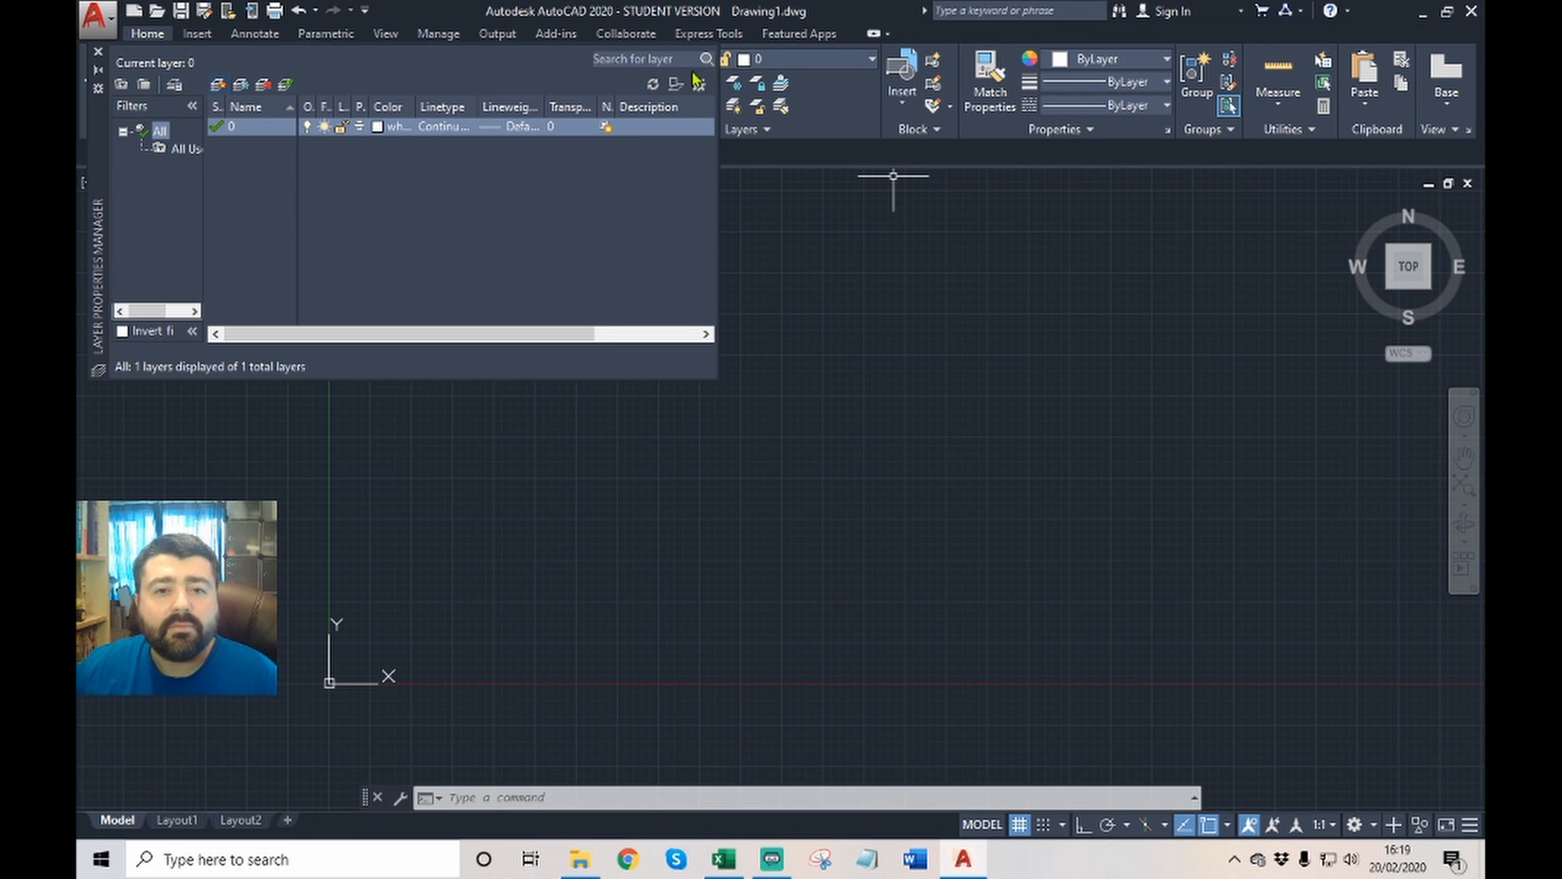
pyautogui.click(851, 297)
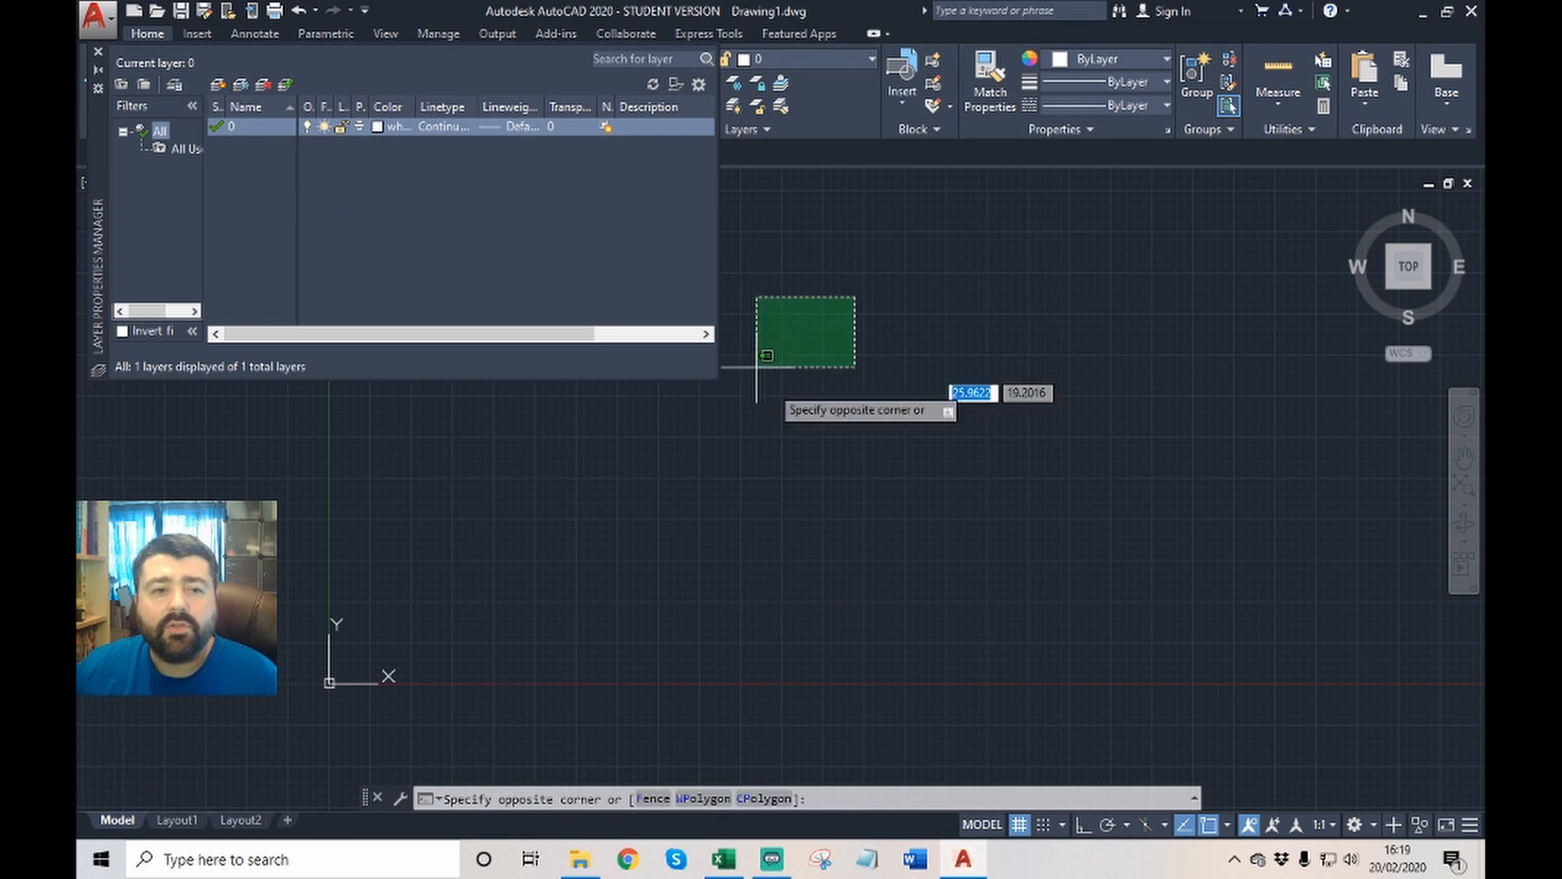
pyautogui.click(98, 52)
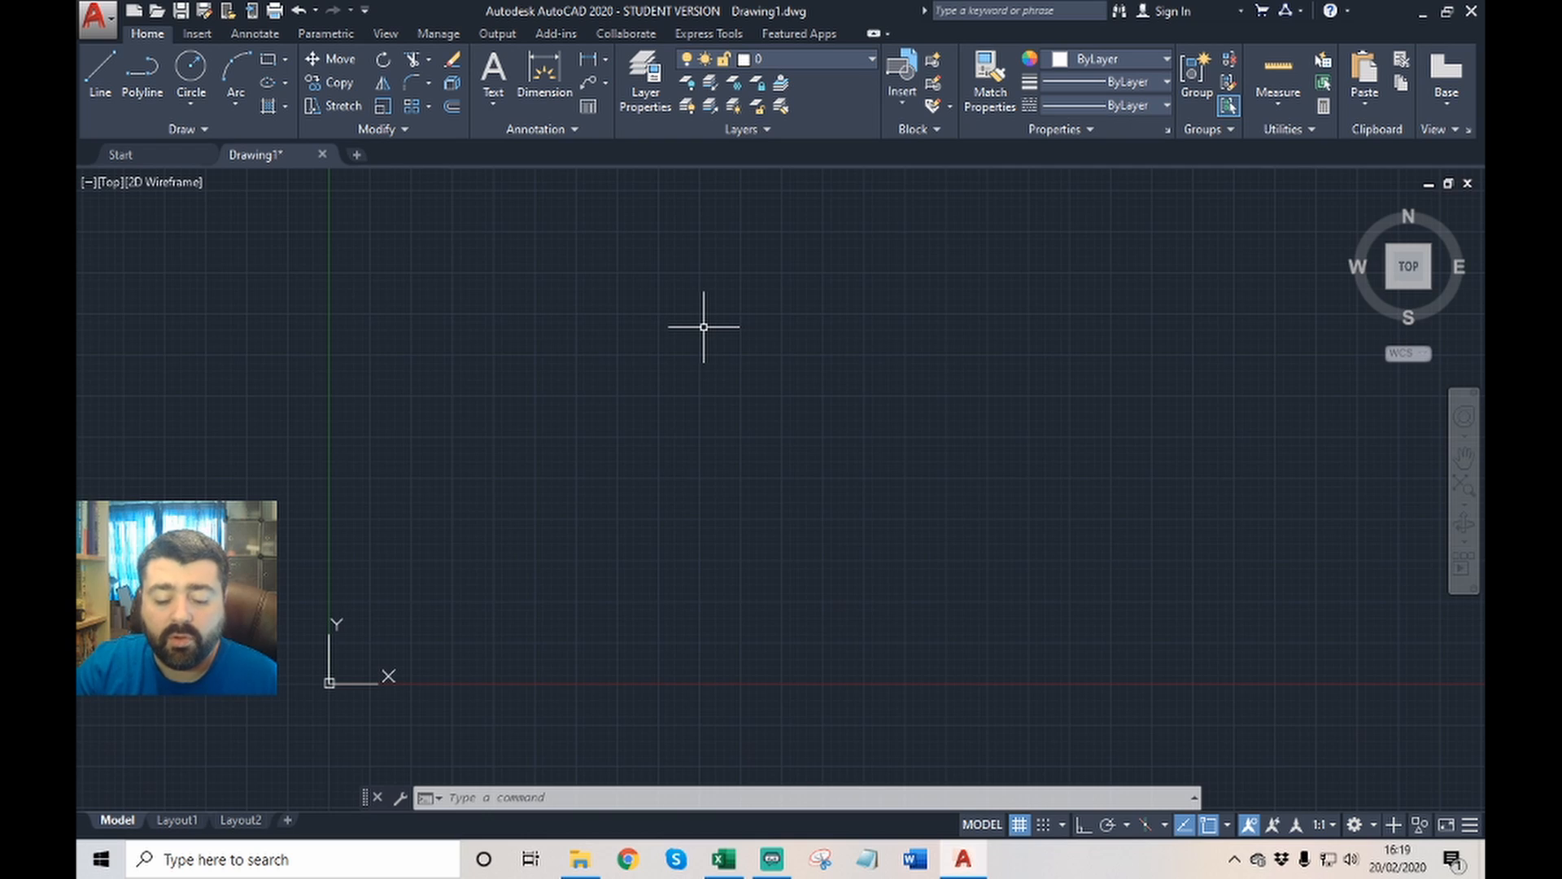
# Open the layer properties manager with the LAYER command.
pyautogui.write('la')
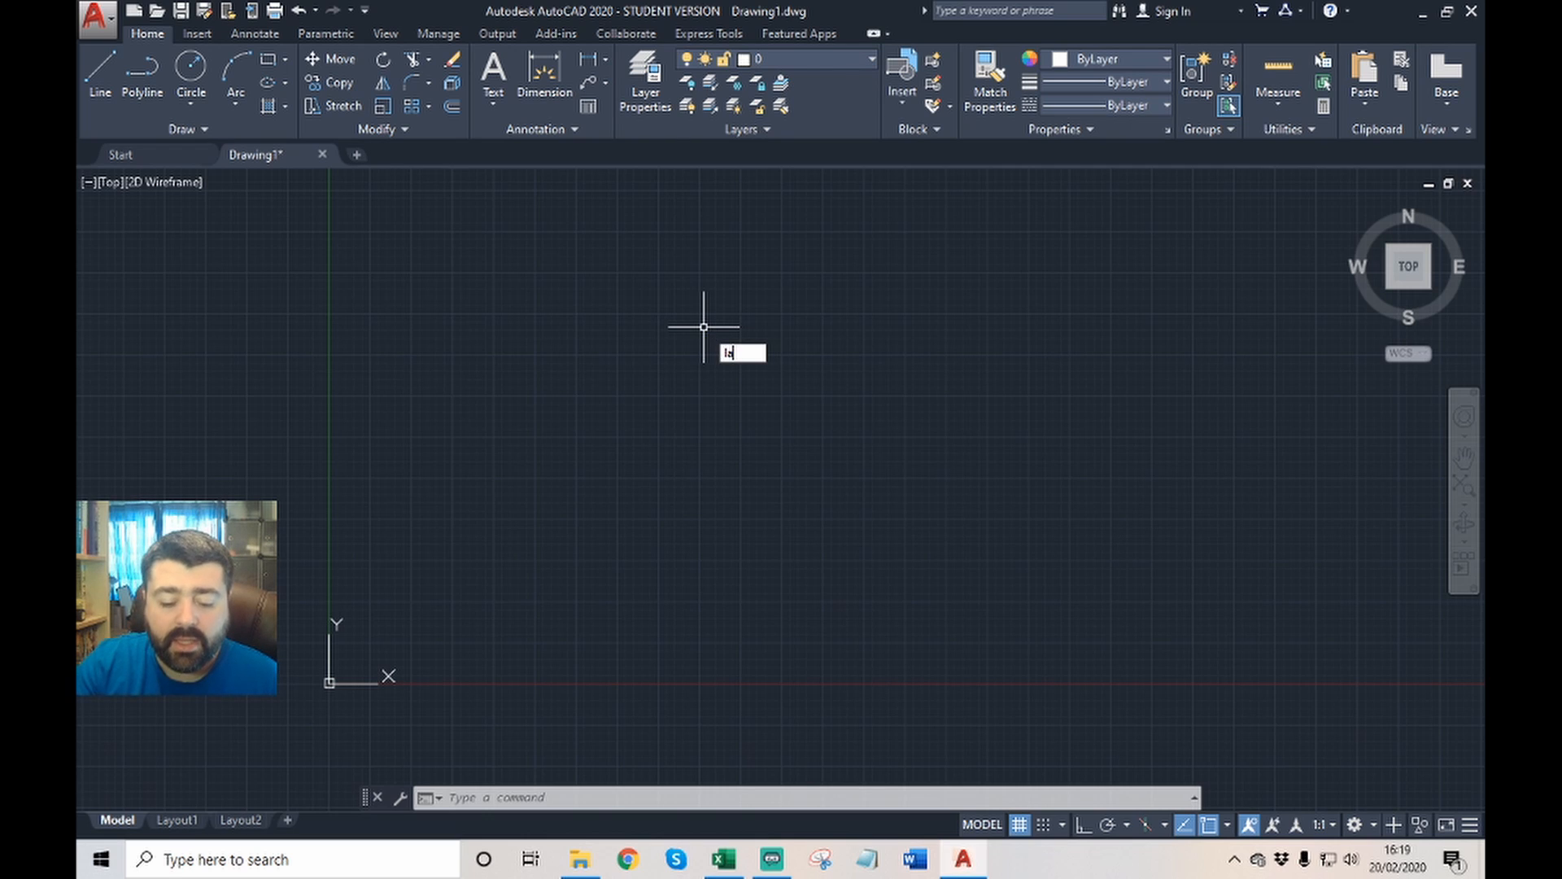
pyautogui.write('yer')
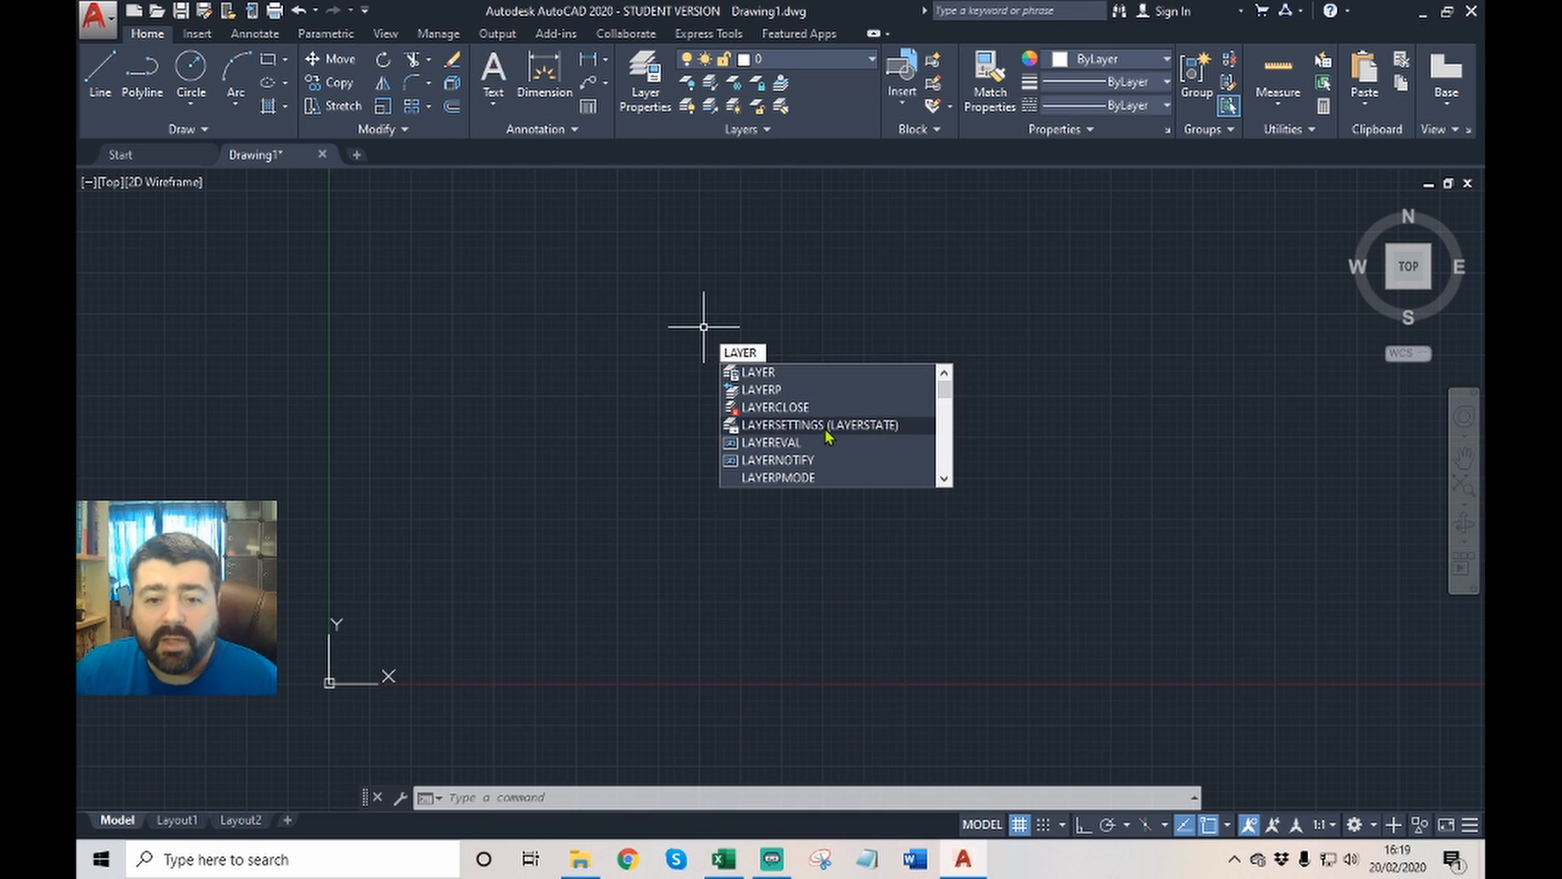
pyautogui.scroll(-5, 826, 432)
pyautogui.scroll(5, 832, 454)
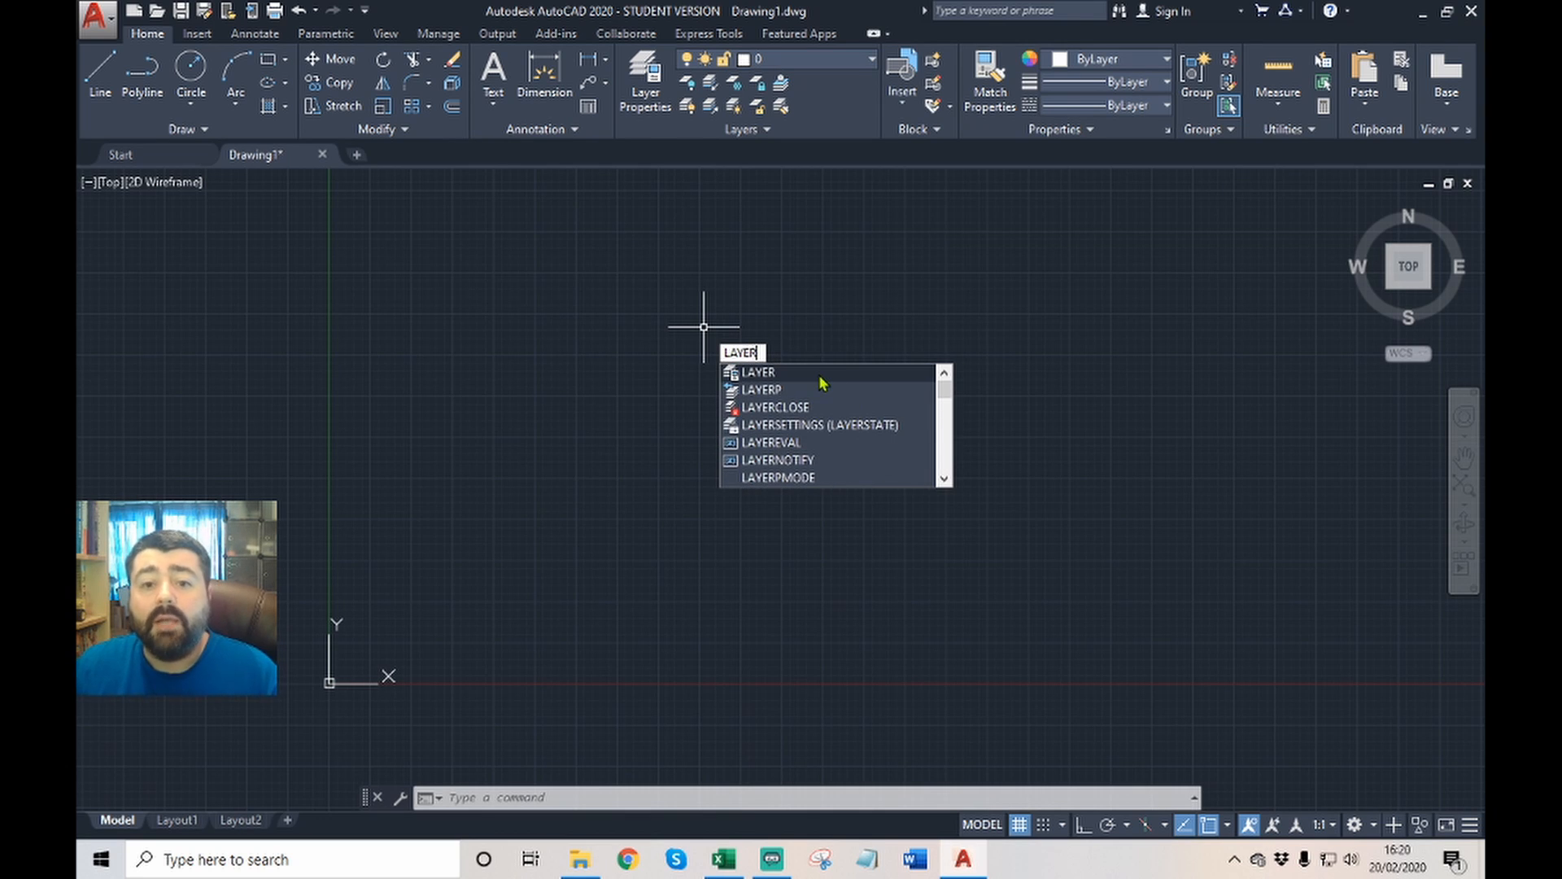
pyautogui.click(820, 377)
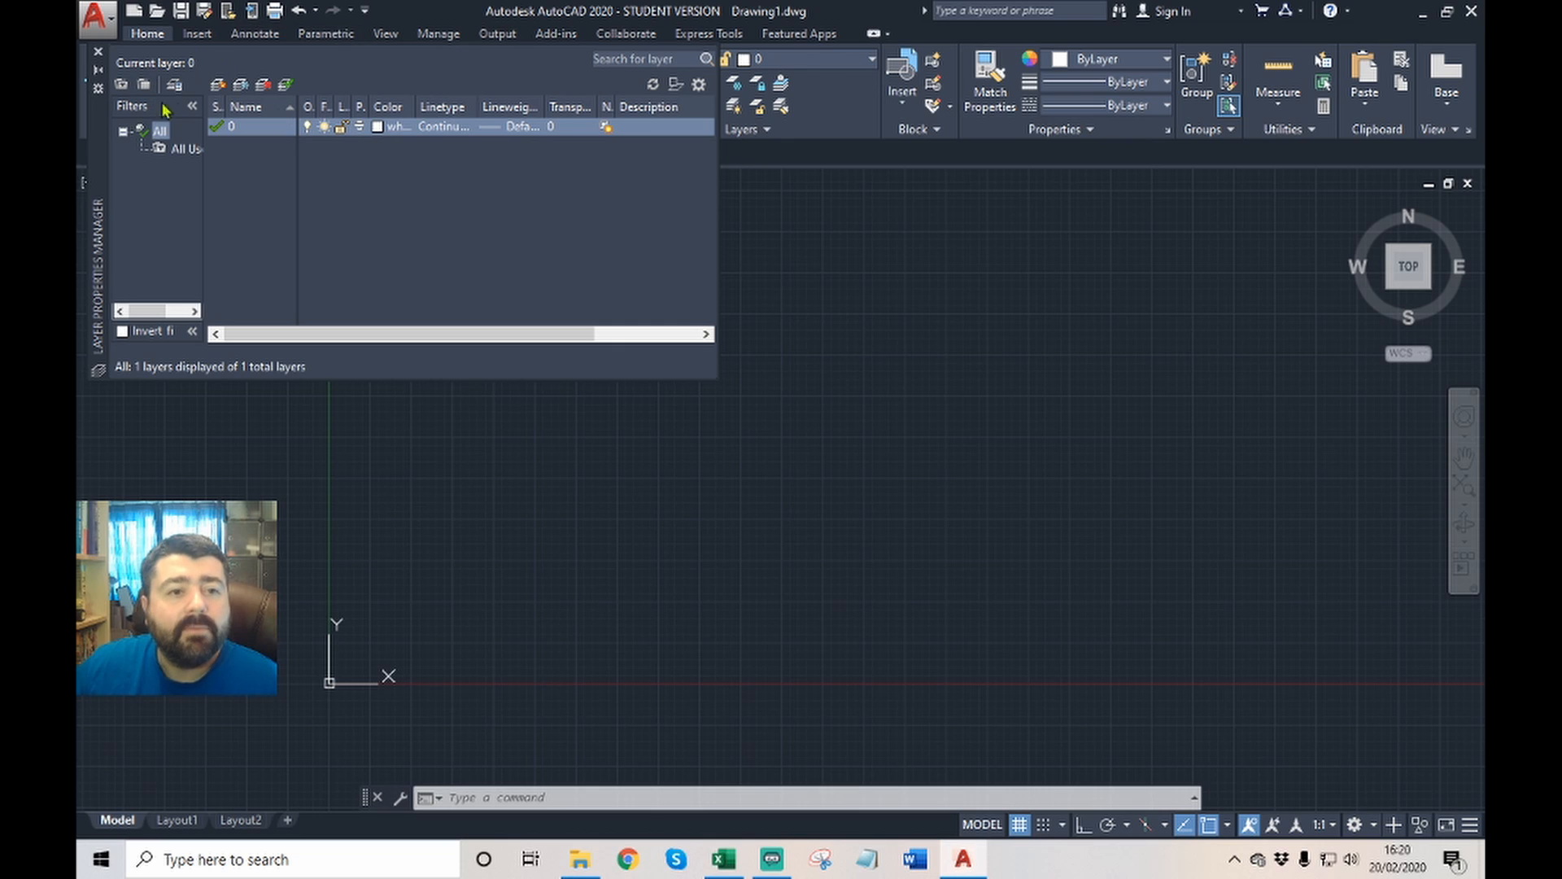
# Create a new layer named Walls and set its color to red.
pyautogui.click(220, 91)
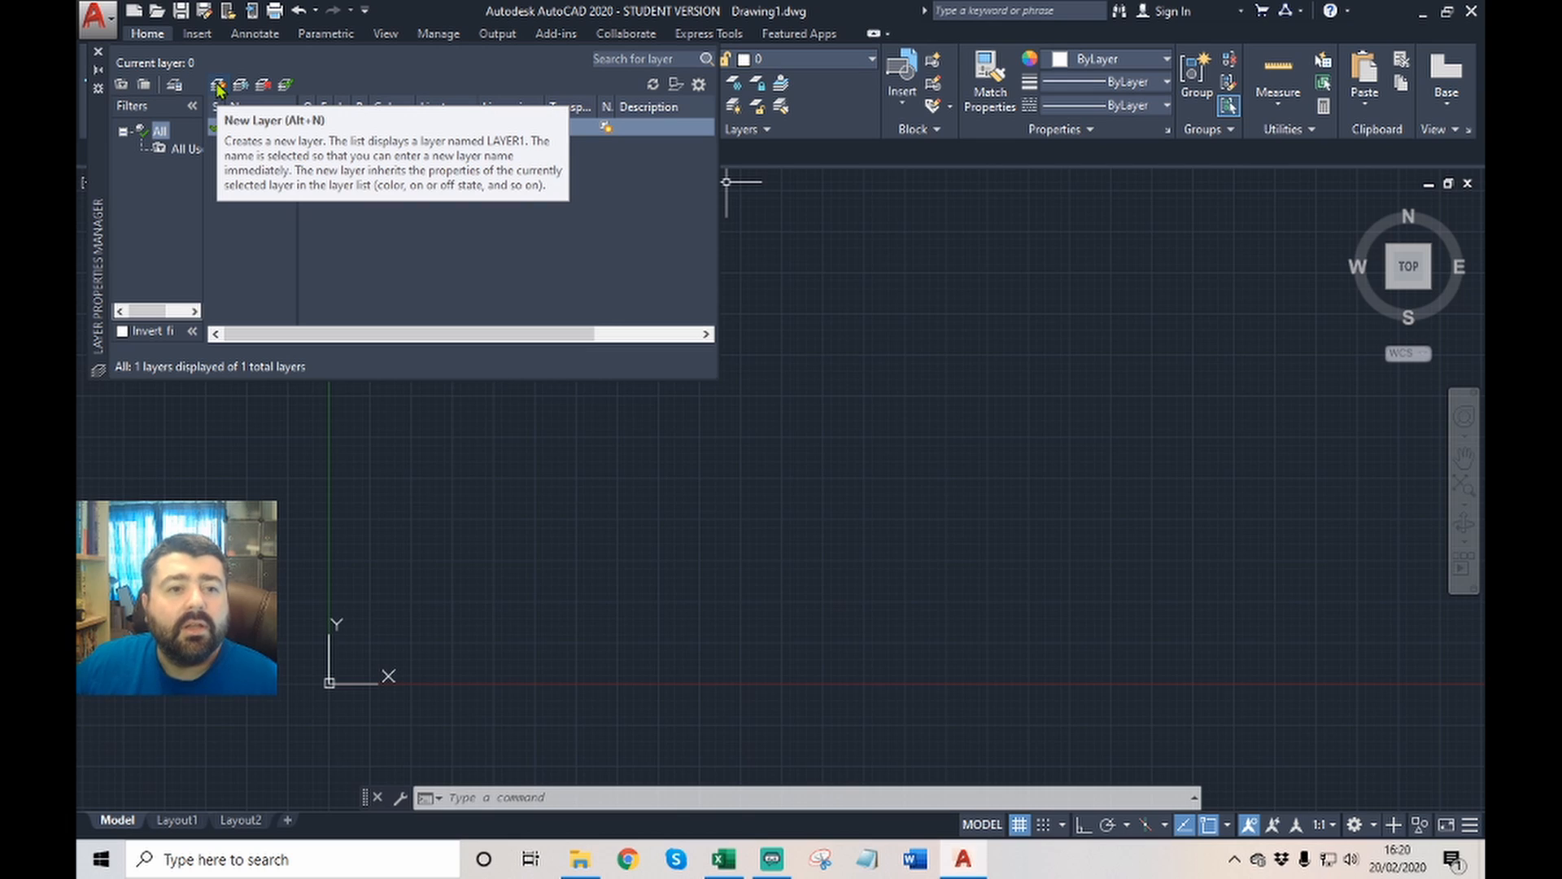
pyautogui.click(218, 85)
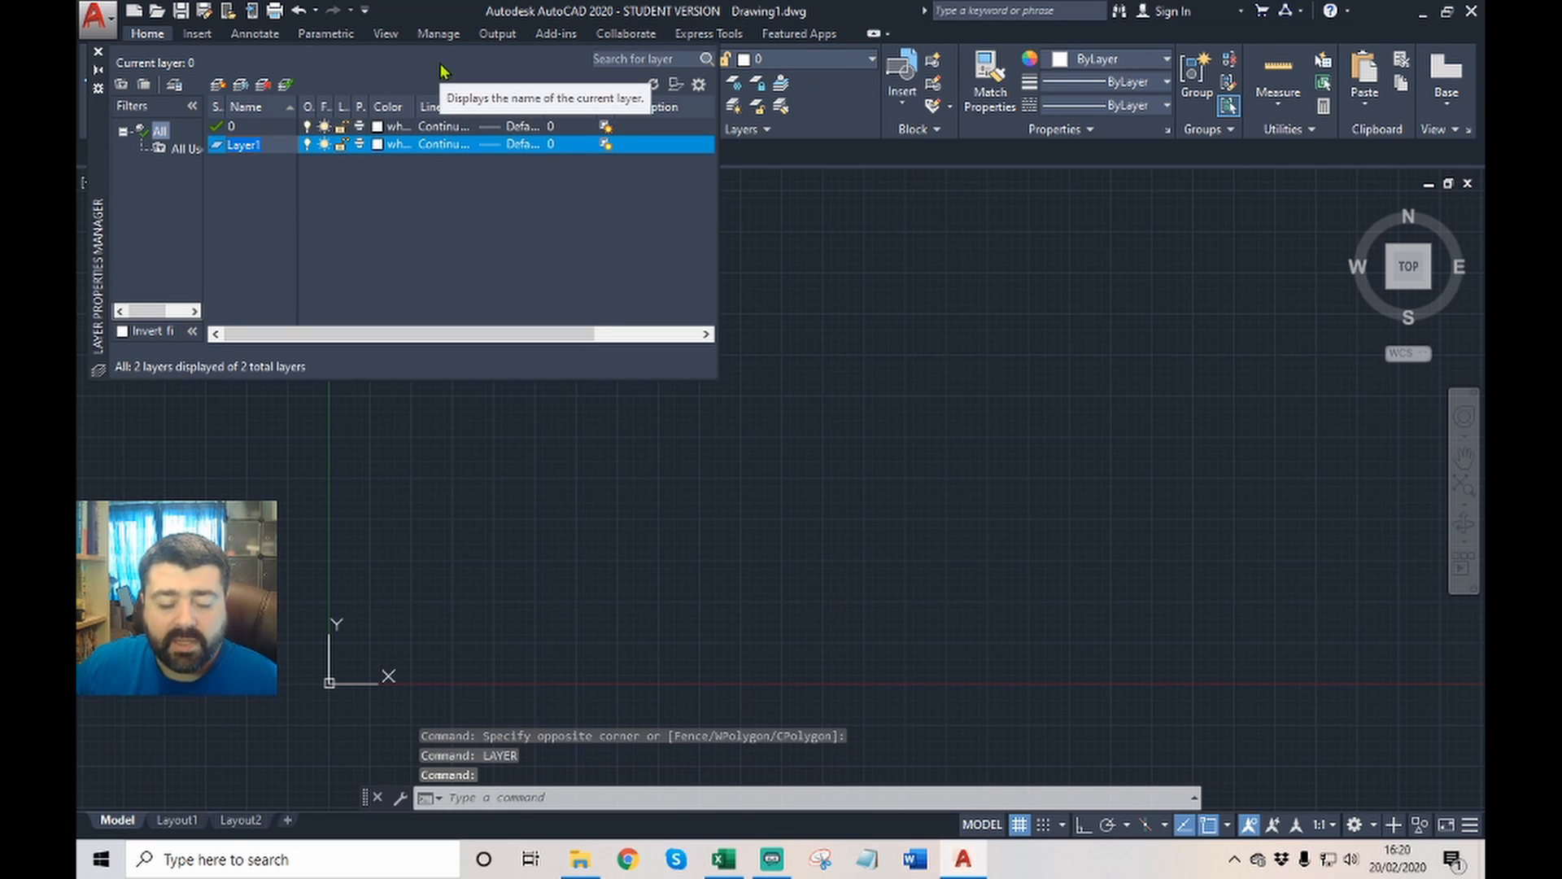
pyautogui.write('Walls')
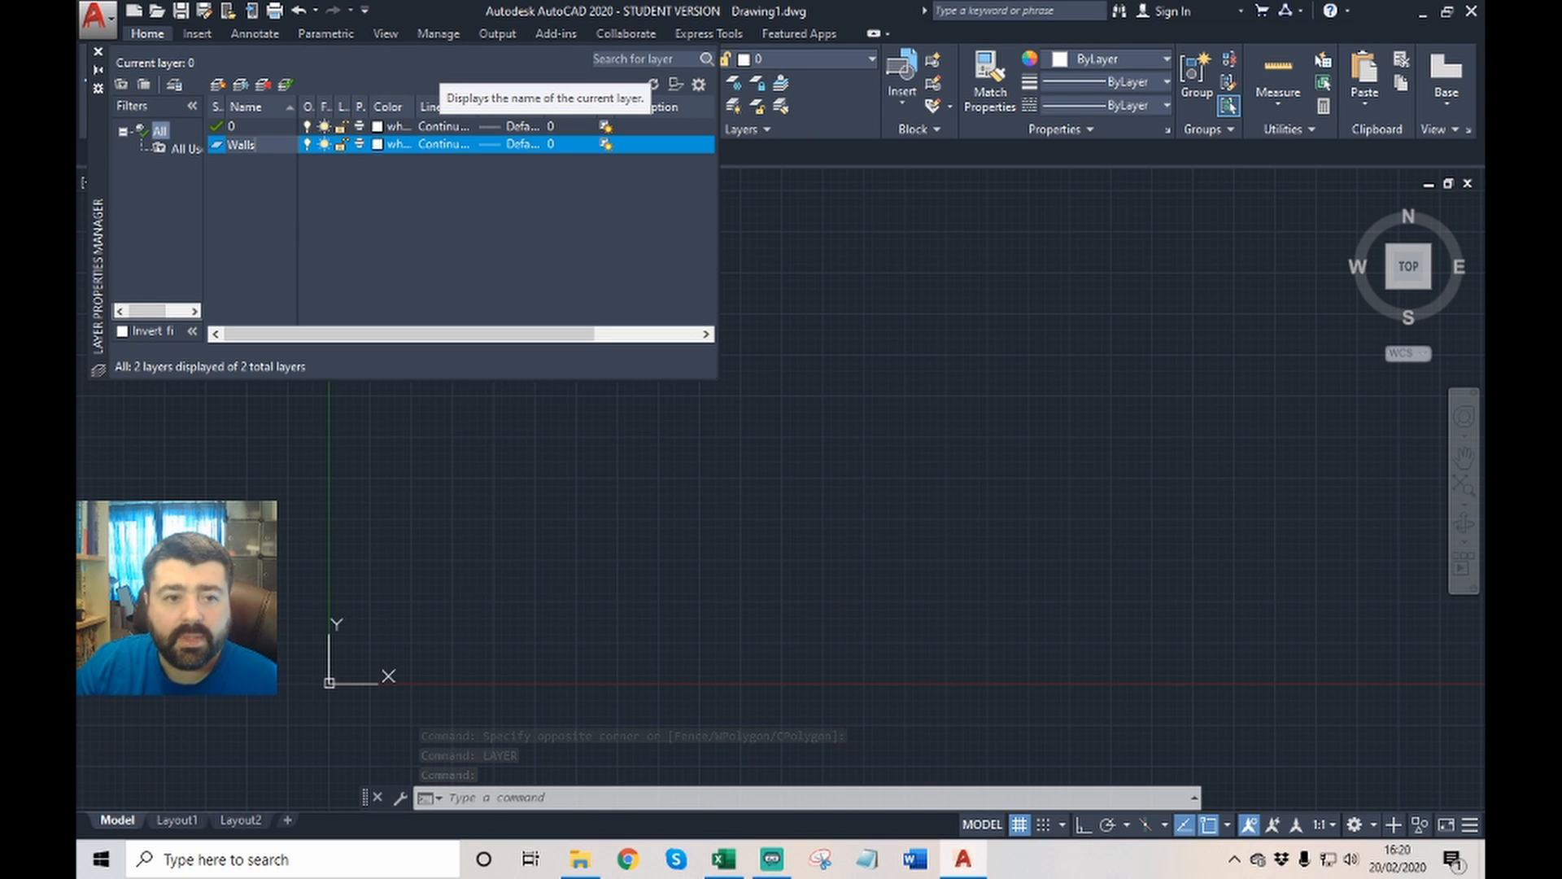
pyautogui.press('Return')
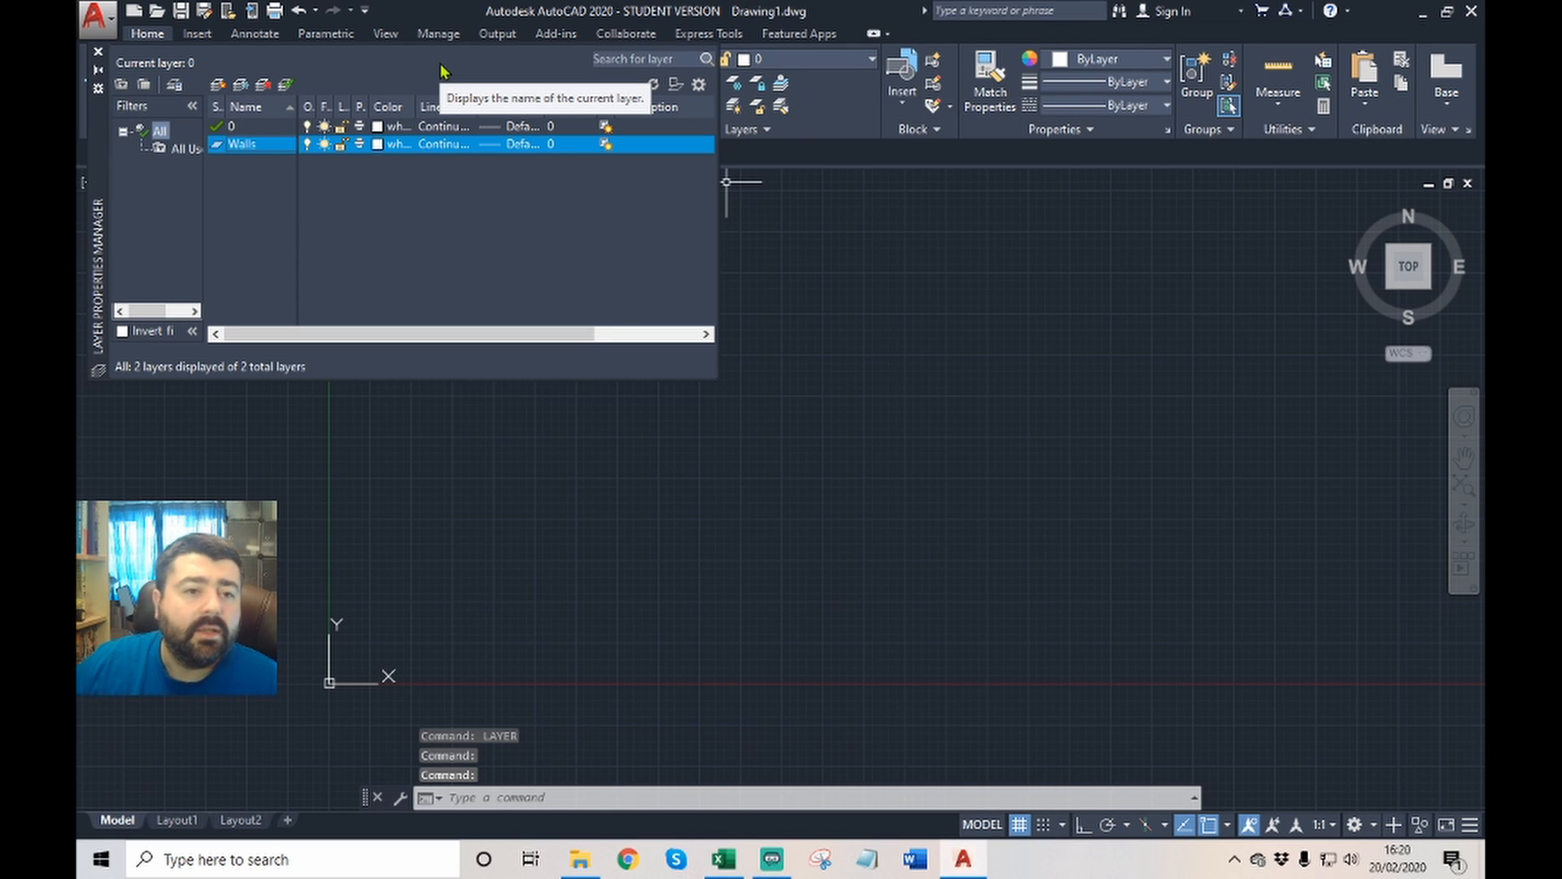
pyautogui.click(377, 145)
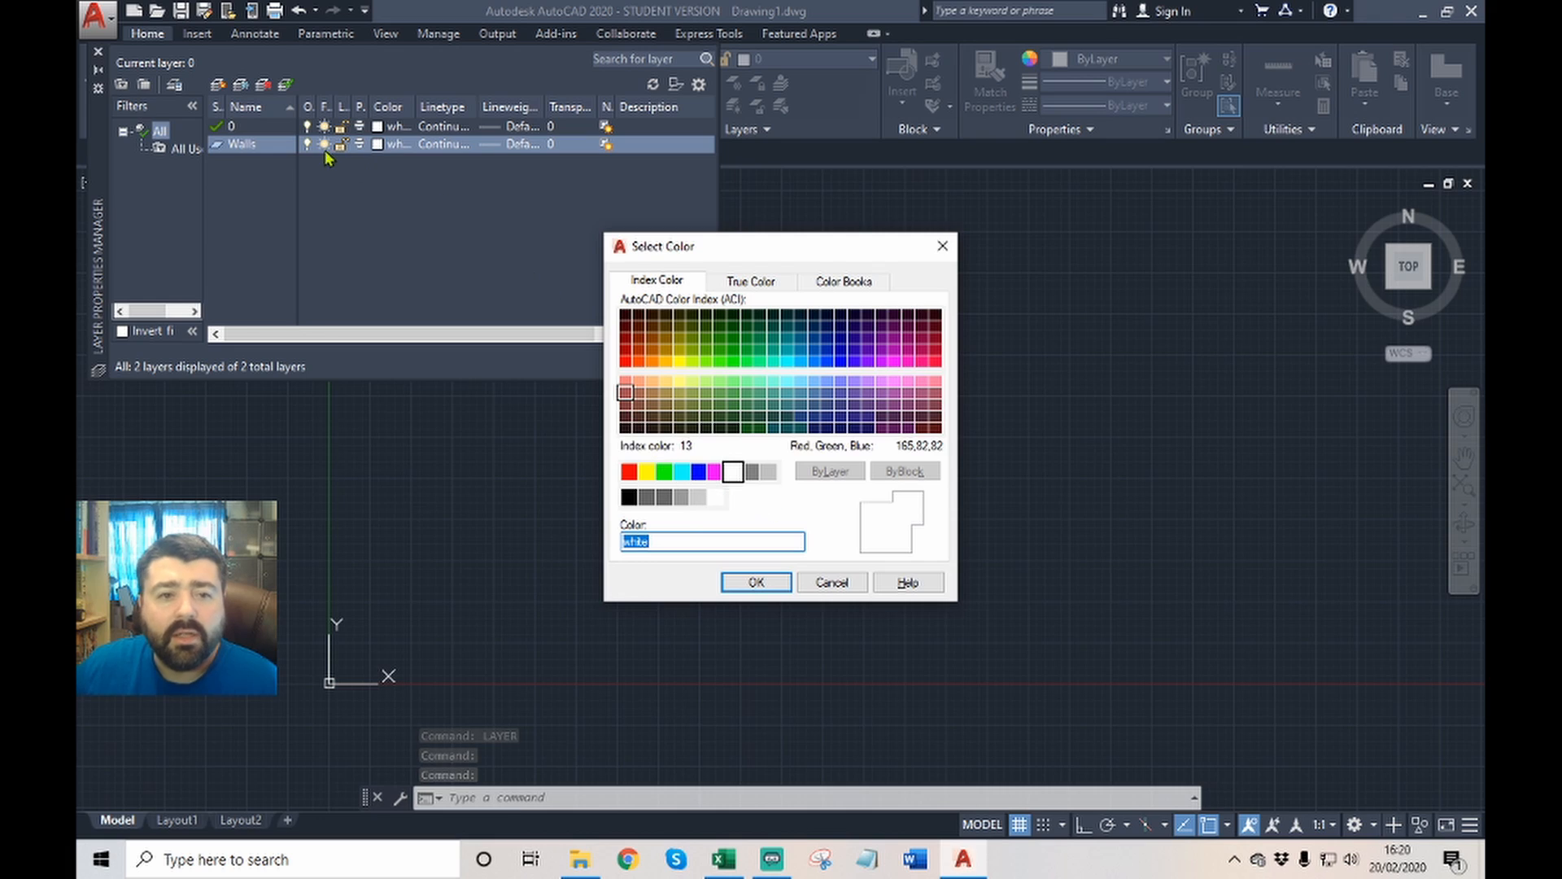
pyautogui.click(631, 473)
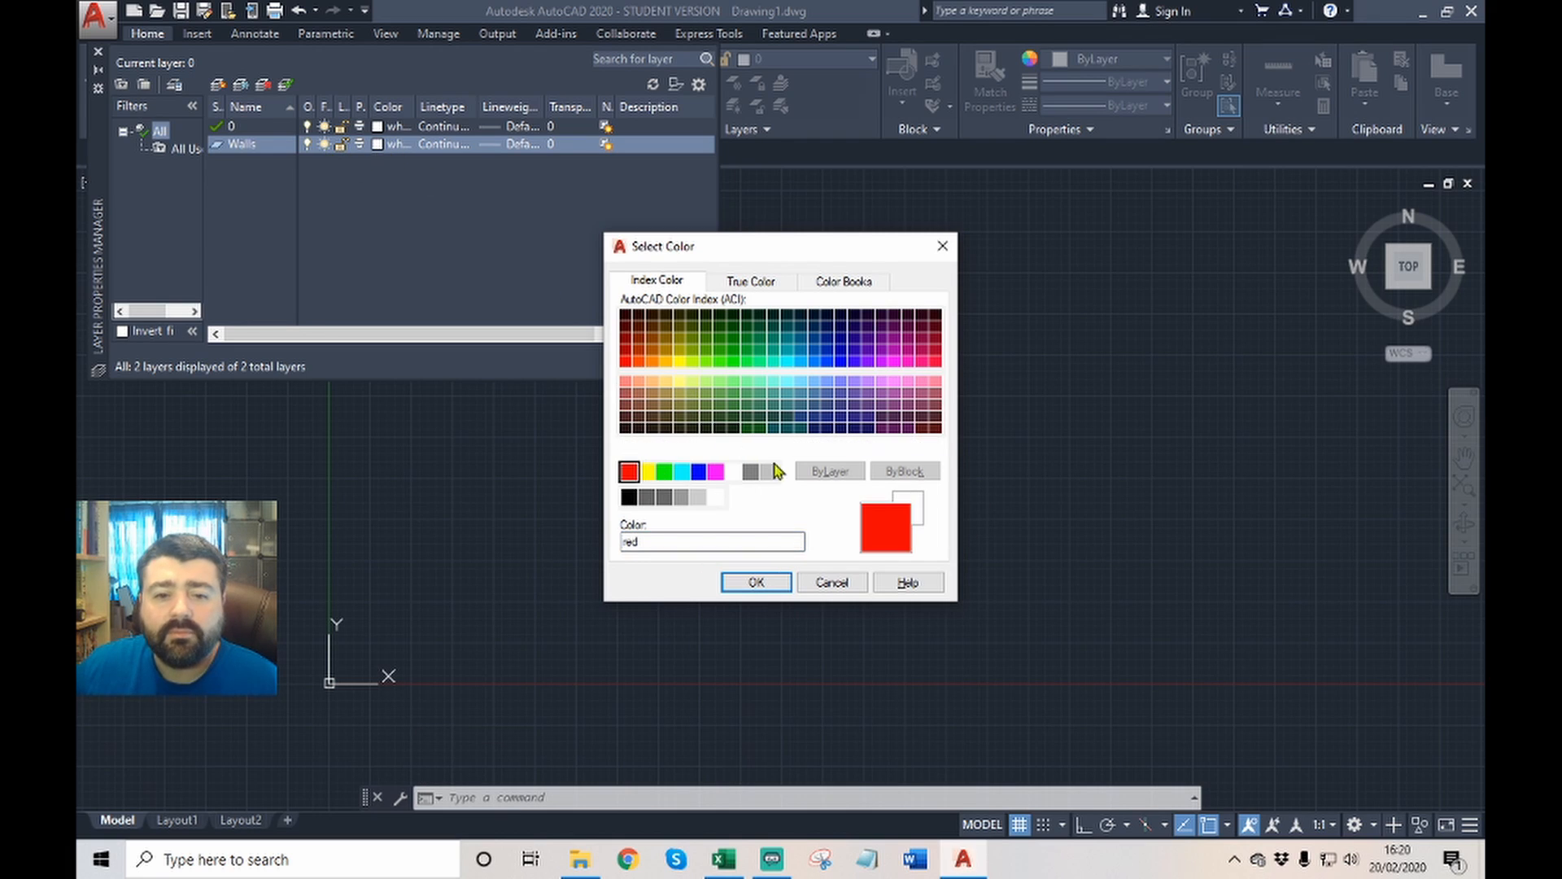
pyautogui.click(756, 582)
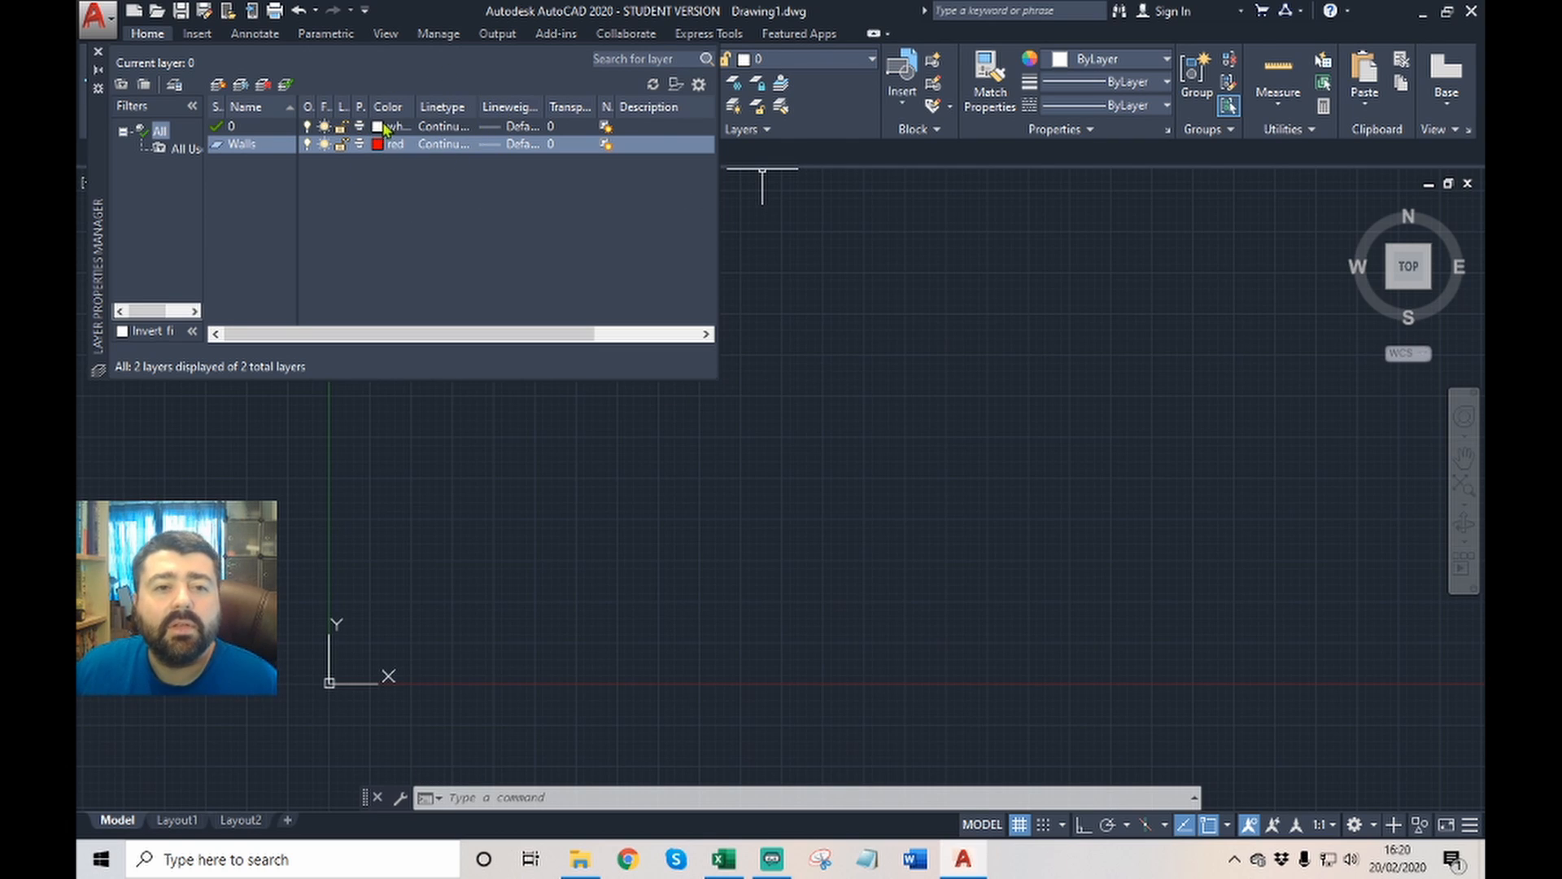
# Add a layer named Windows and set its color to blue.
pyautogui.click(218, 84)
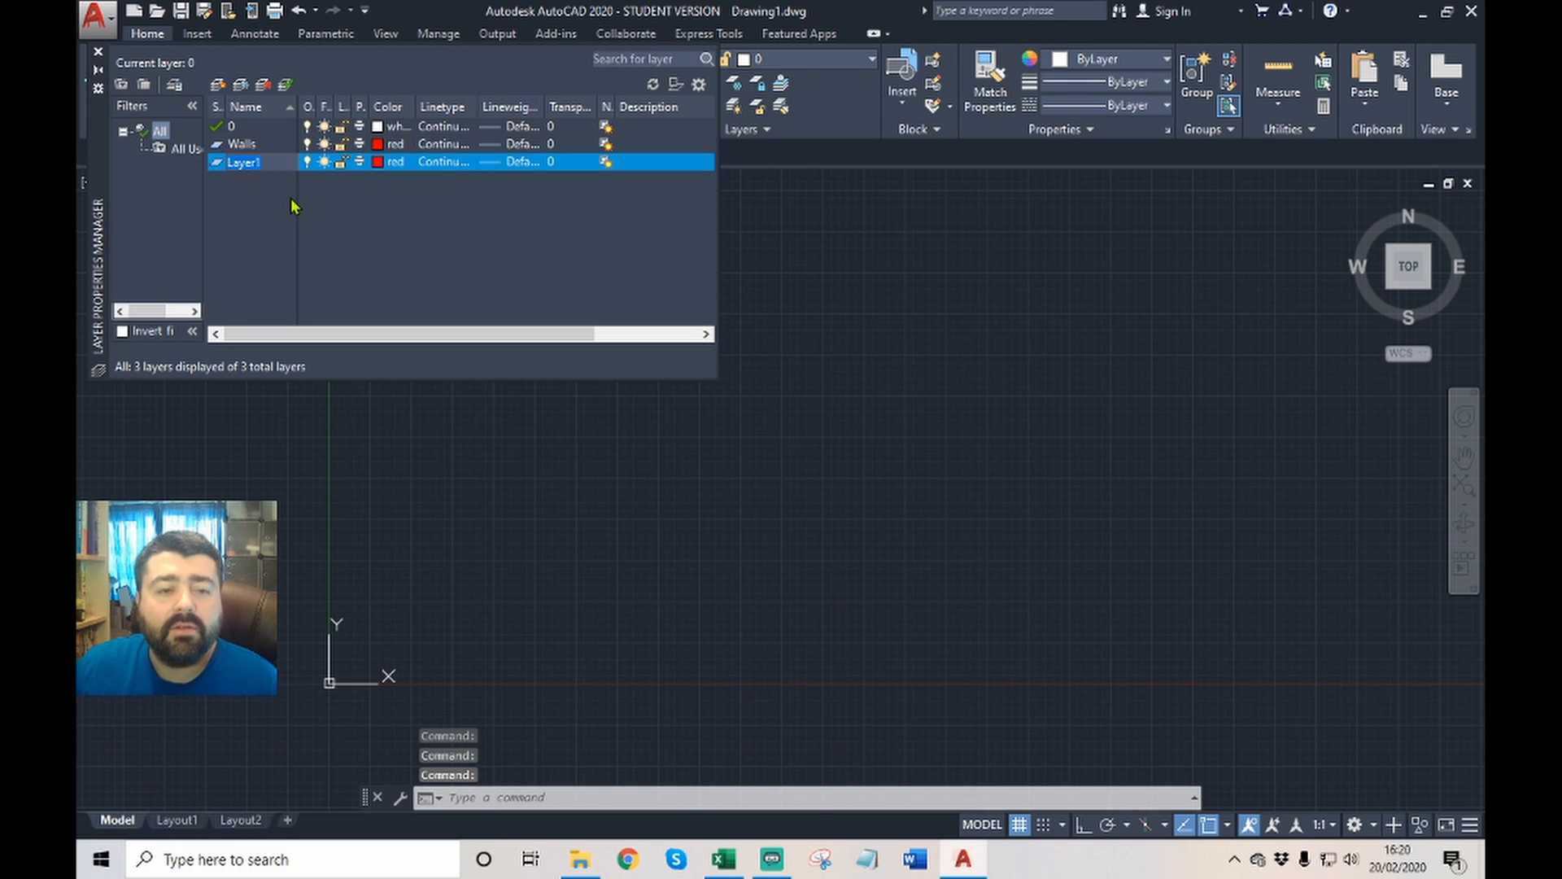
pyautogui.write('W')
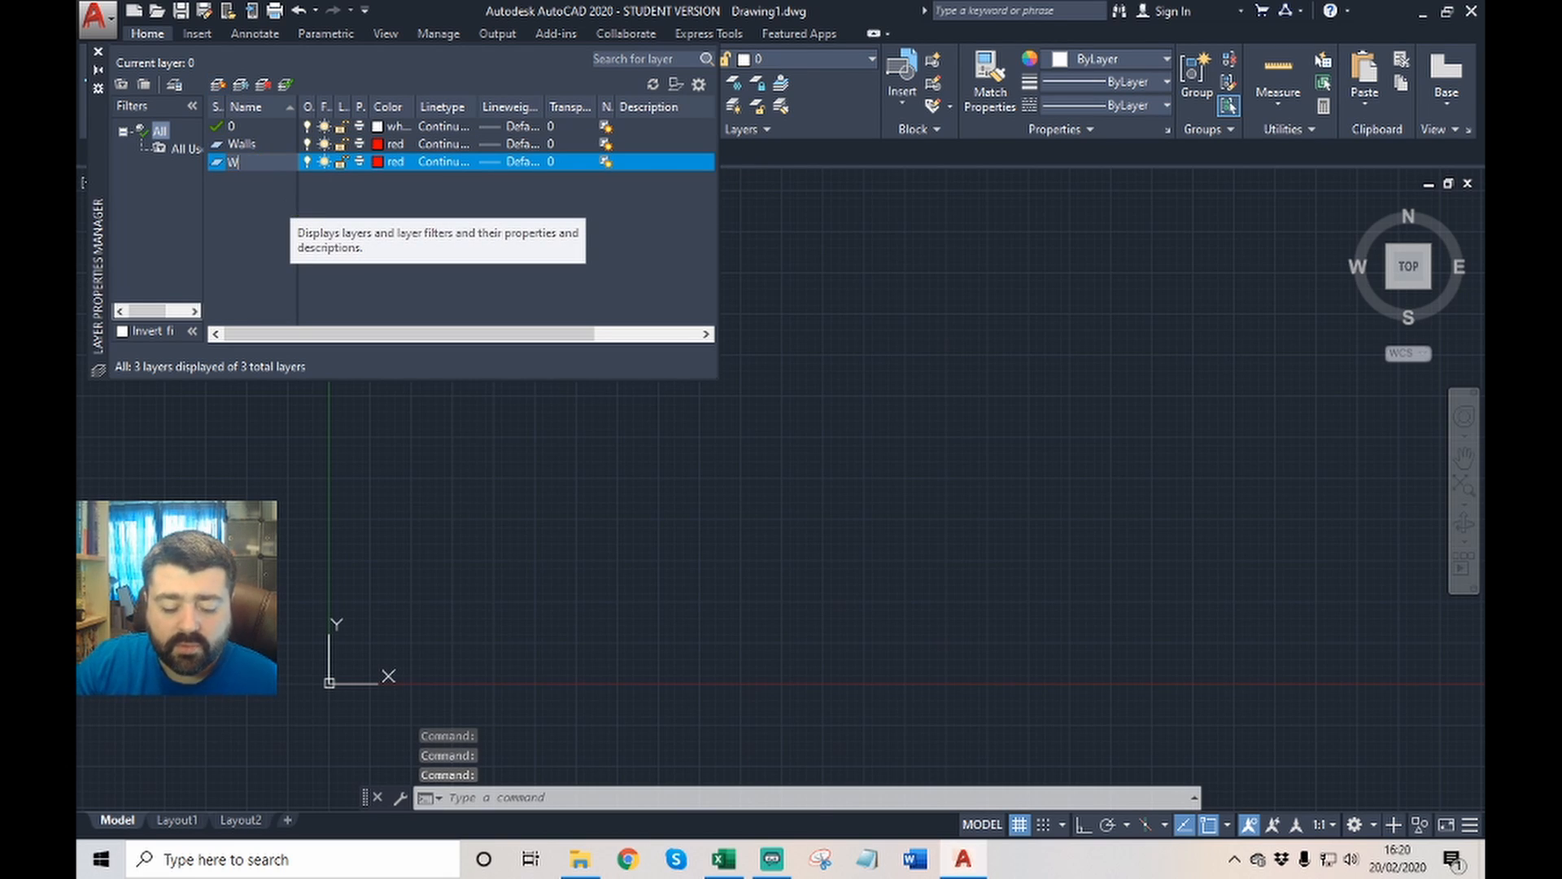
pyautogui.write('indows')
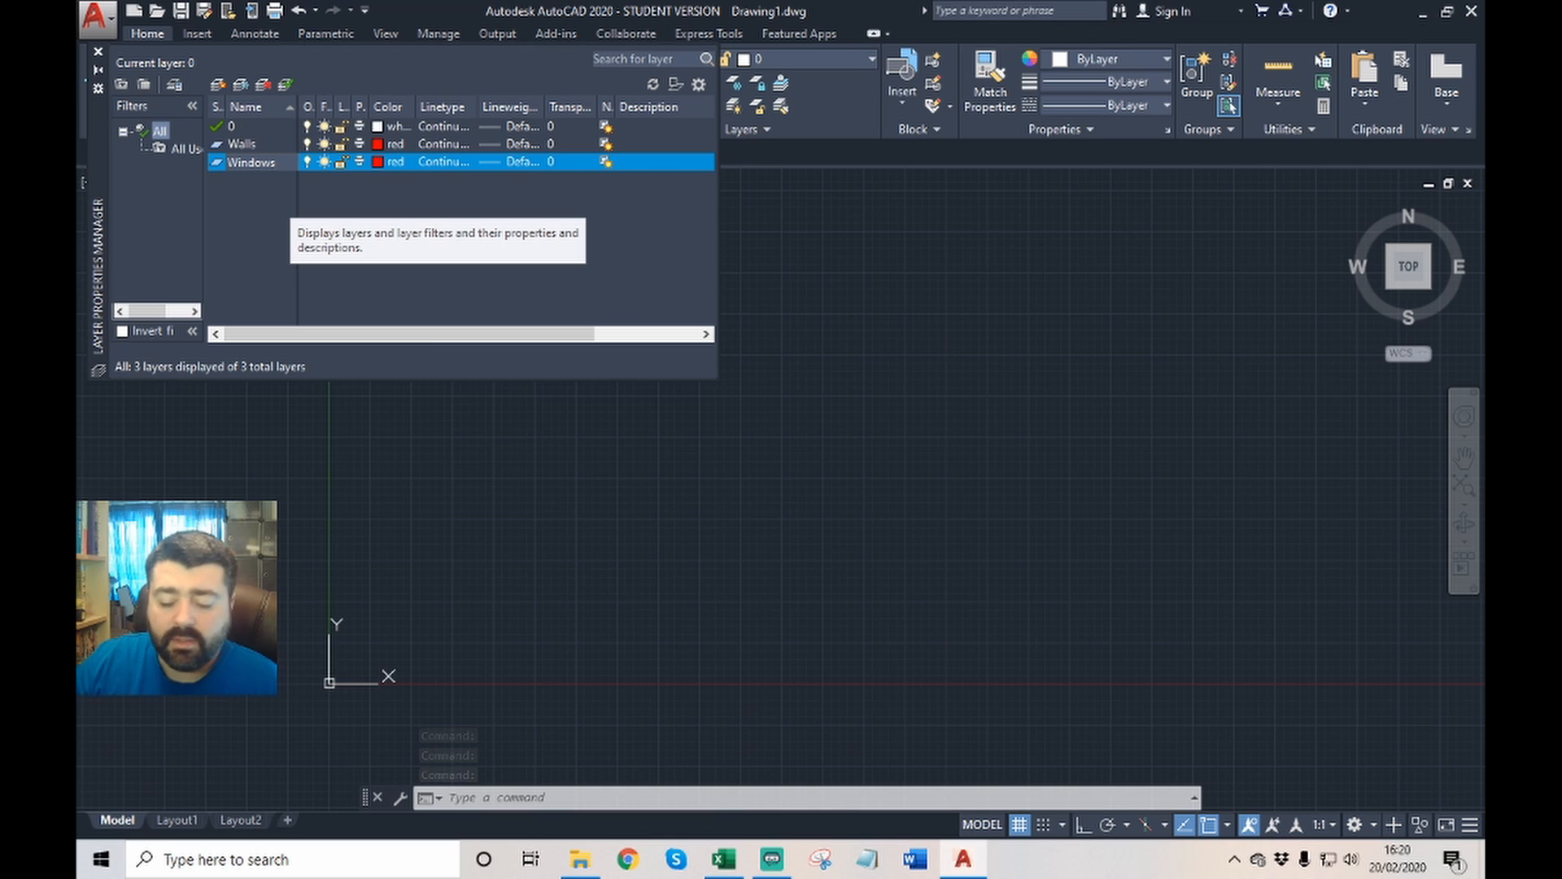
pyautogui.press('Return')
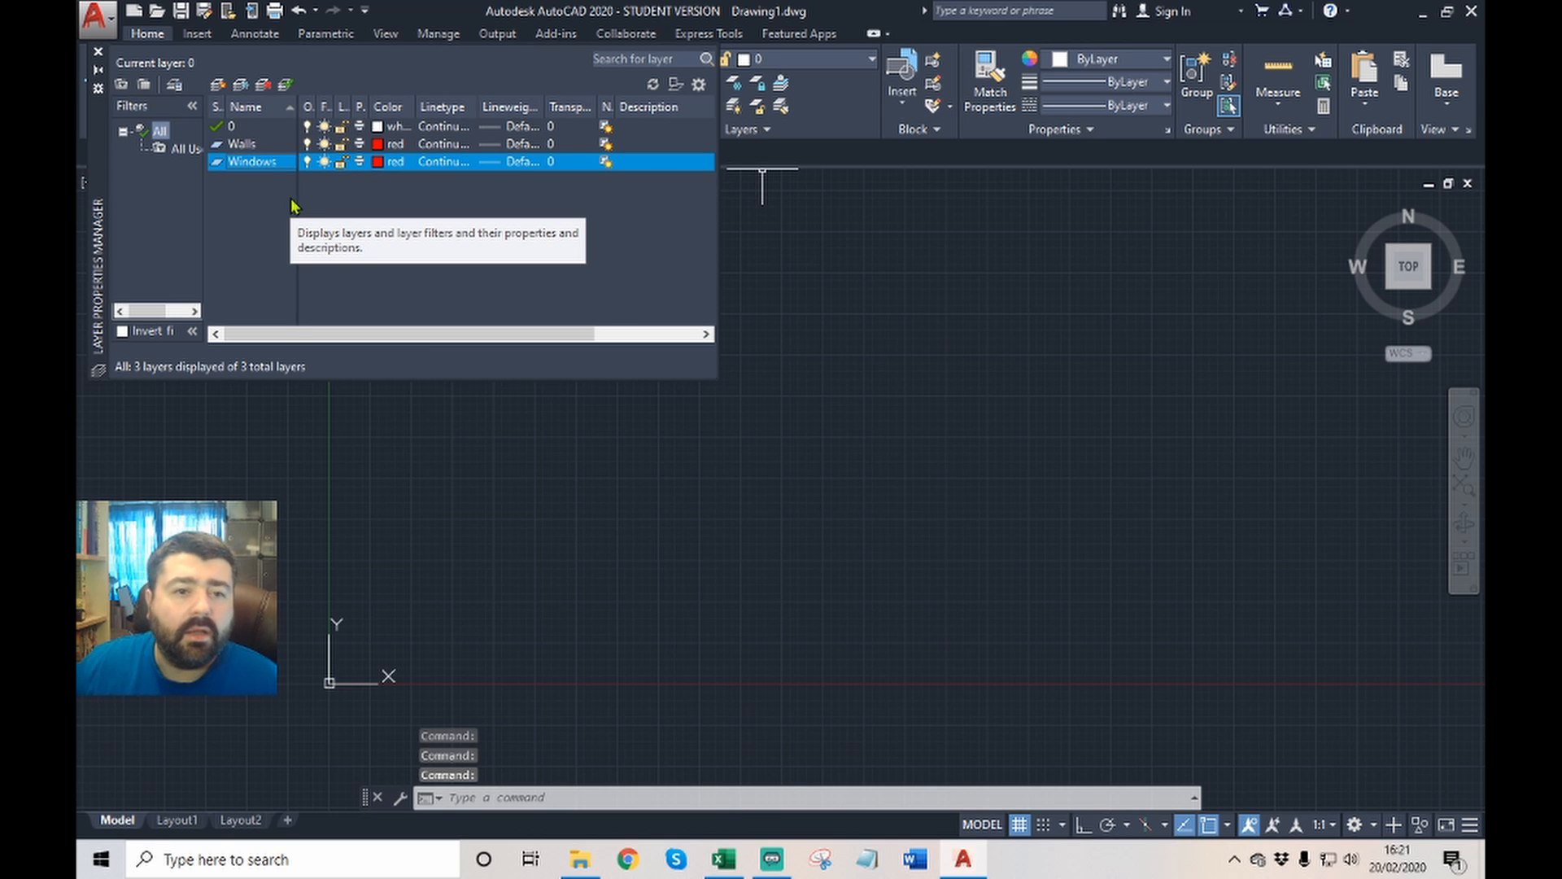
pyautogui.click(384, 162)
pyautogui.click(698, 471)
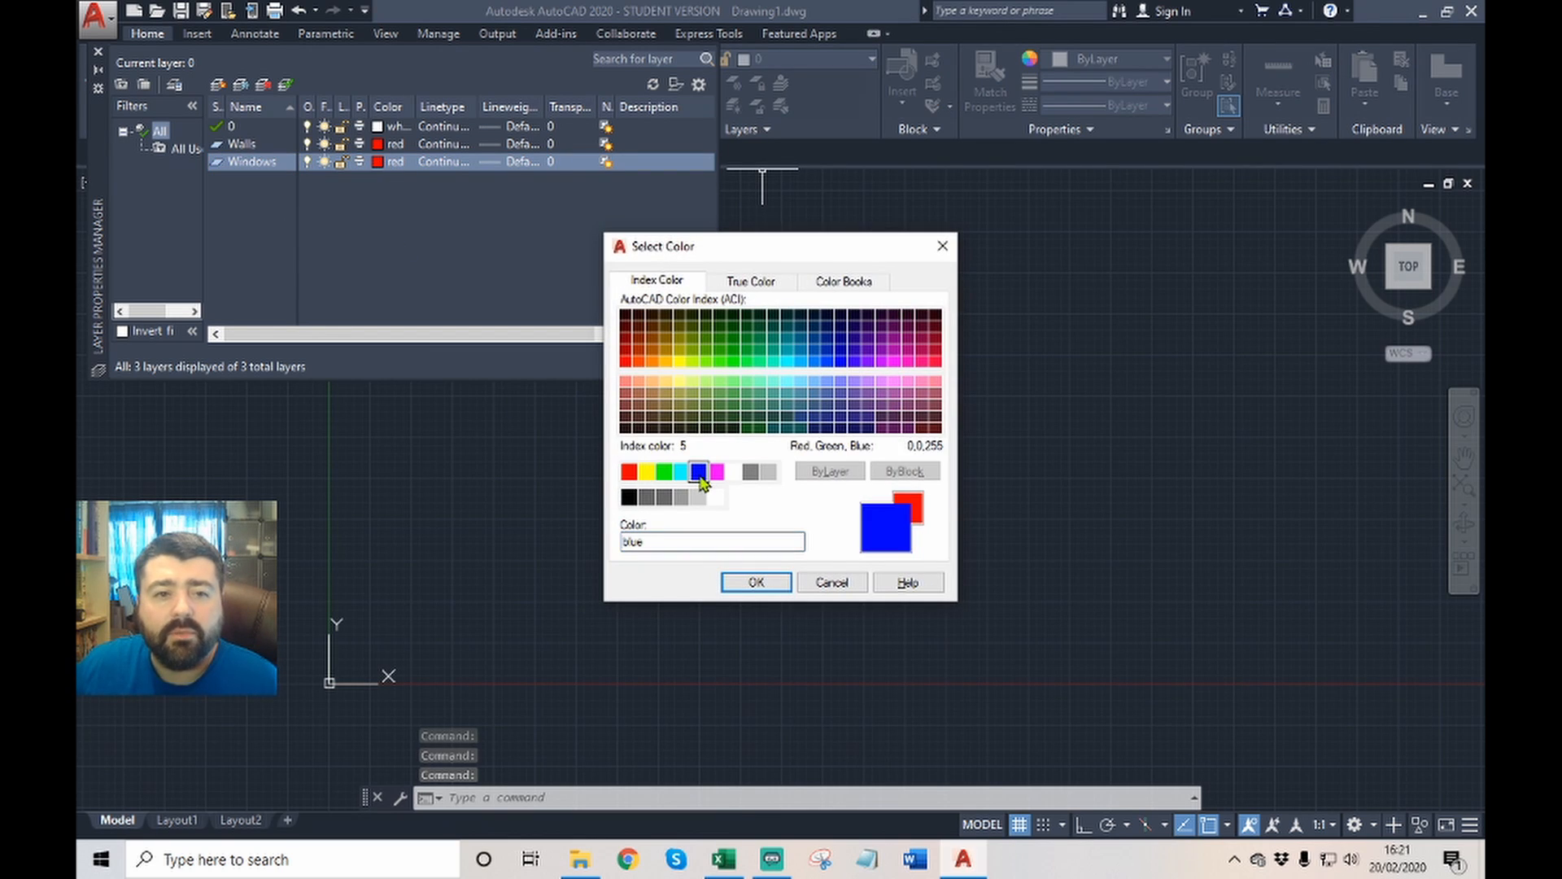
pyautogui.click(756, 583)
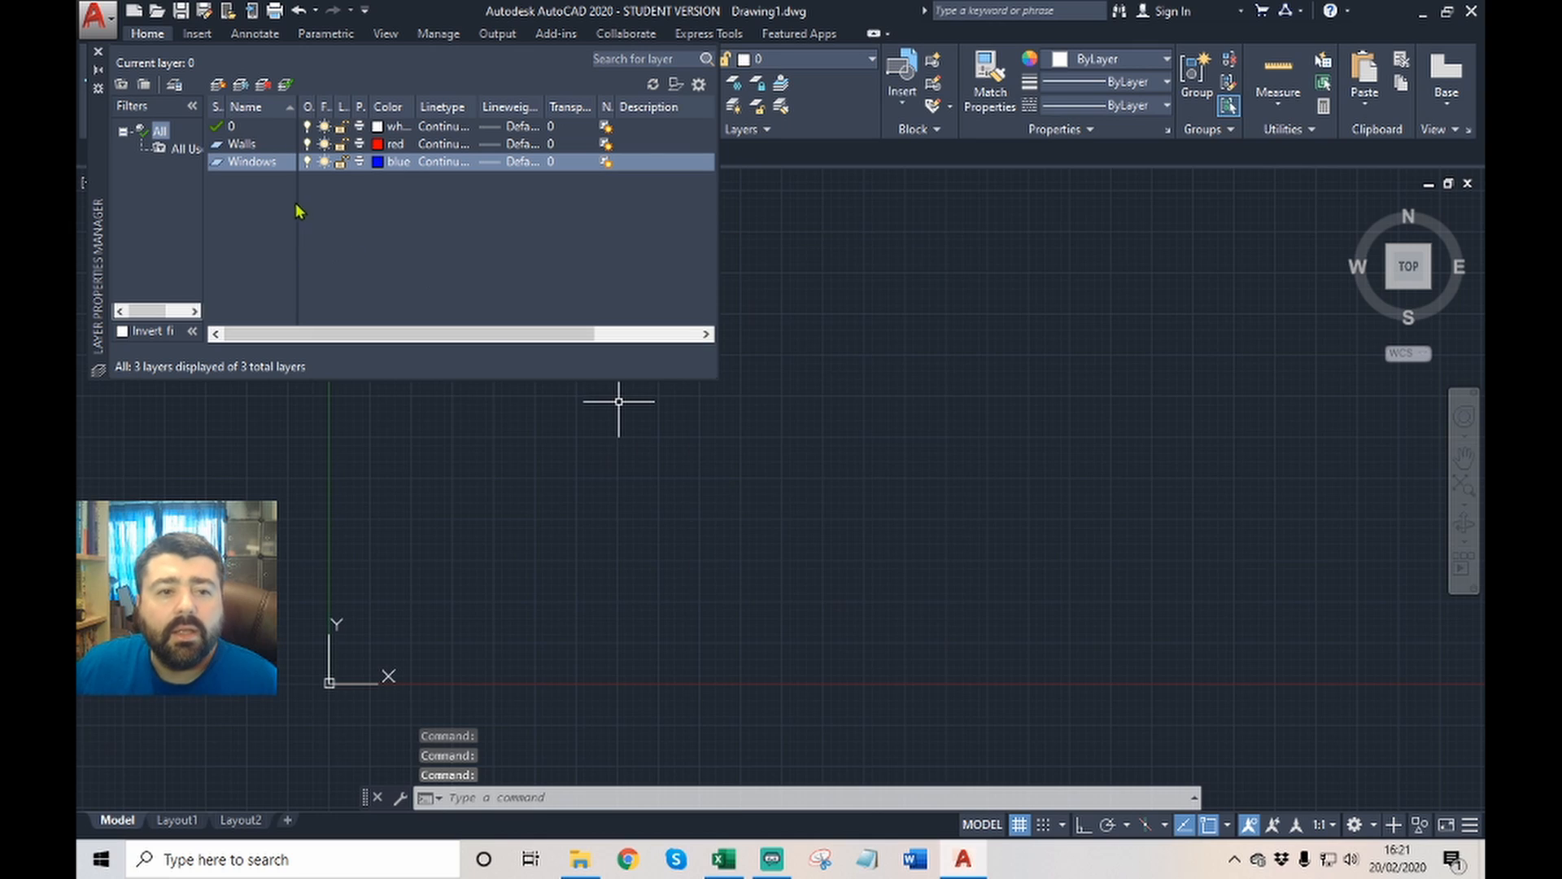
# Add a layer named Doors with the color green and close the layer properties manager.
pyautogui.click(219, 84)
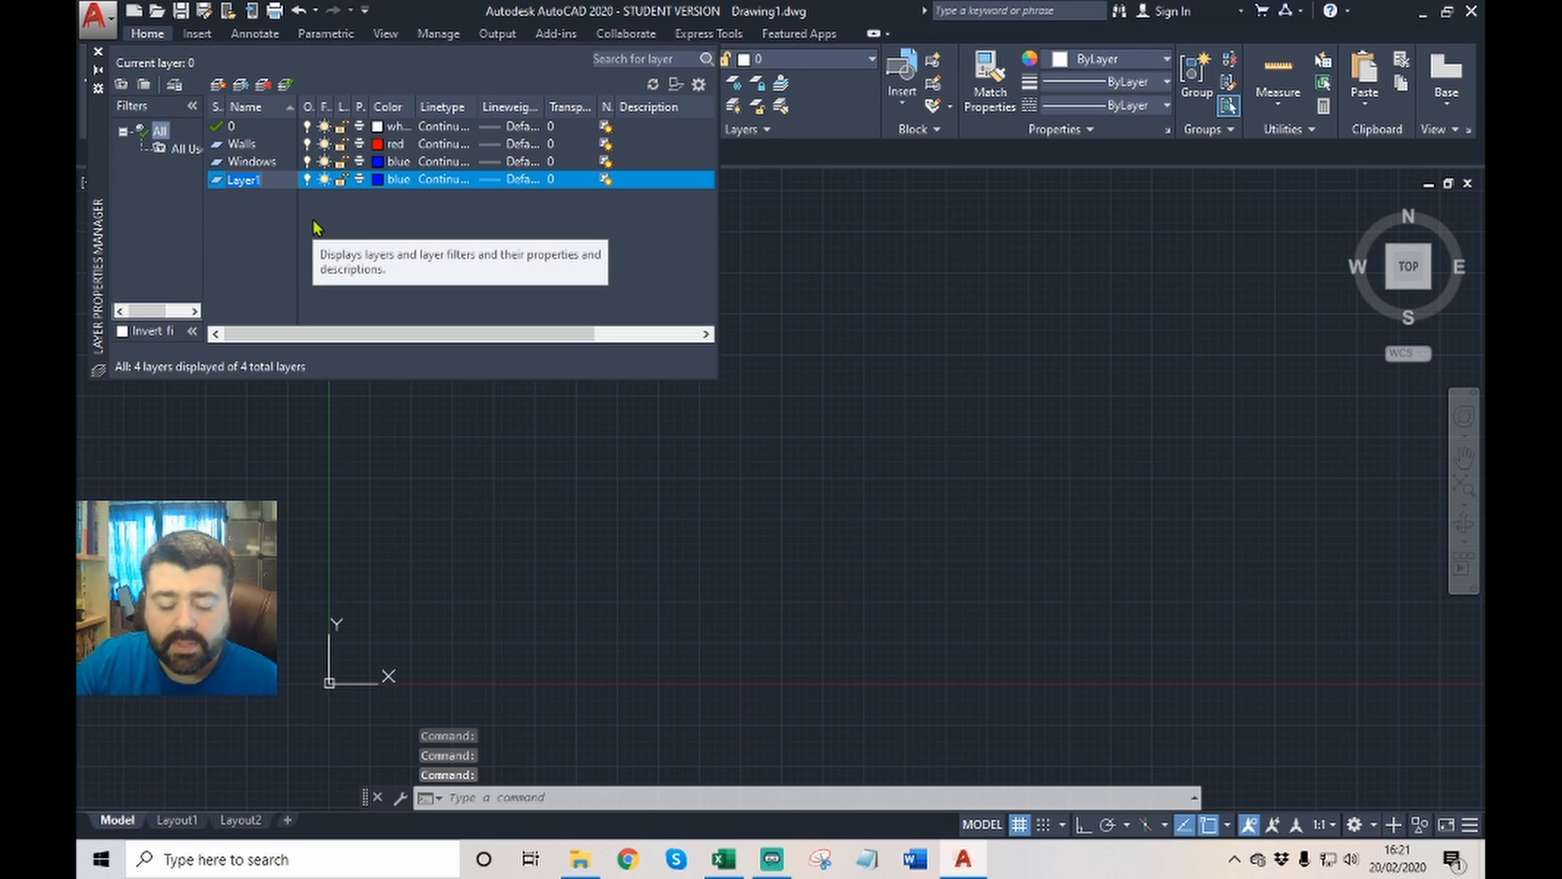
pyautogui.write('Doors')
pyautogui.press('Return')
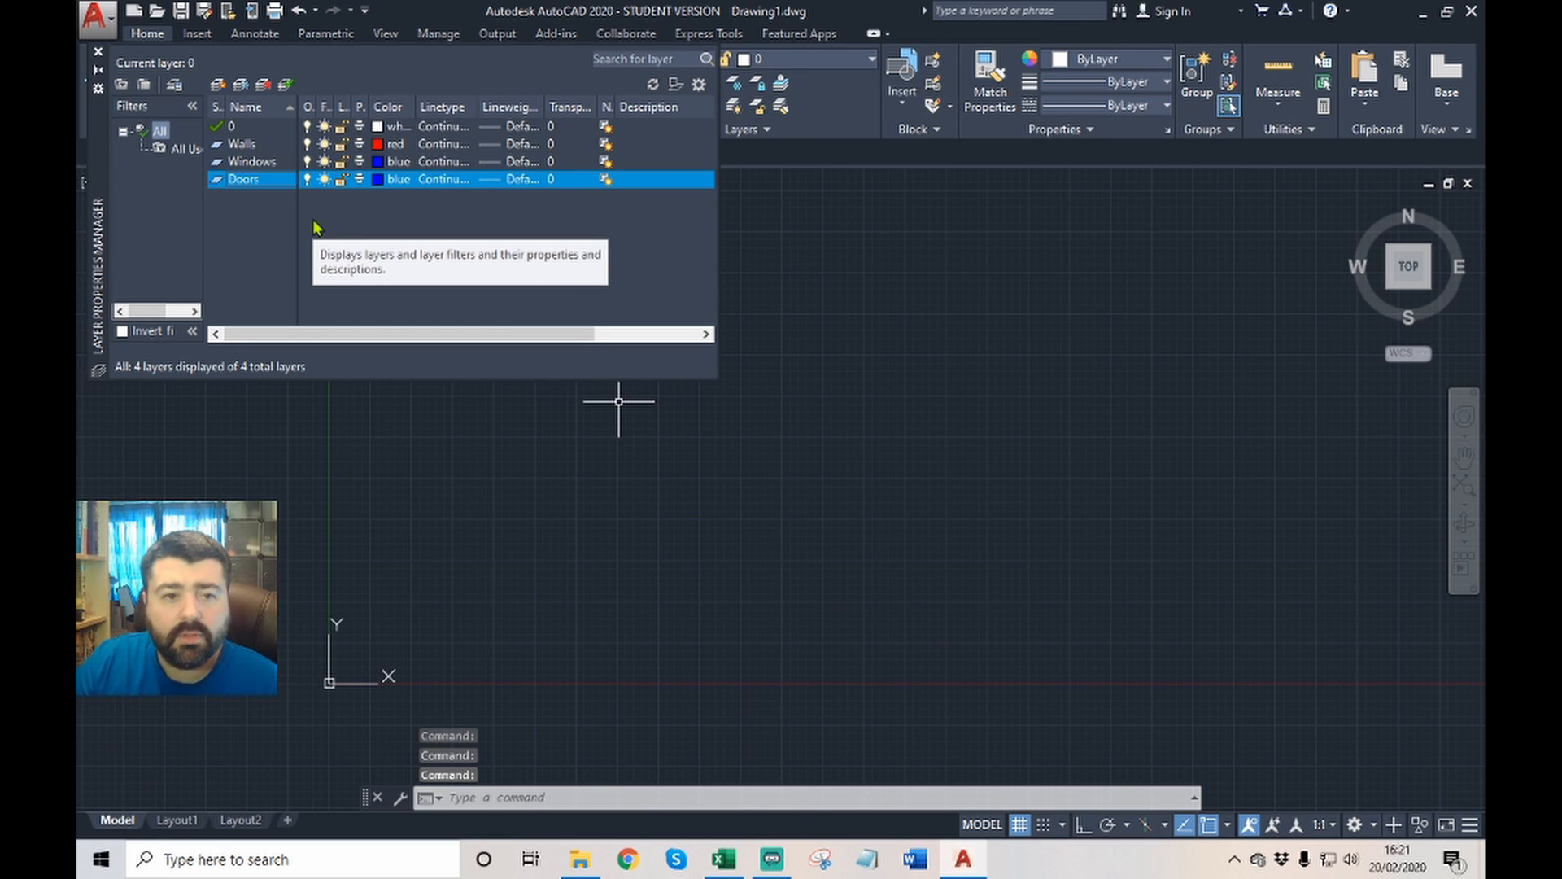
pyautogui.click(379, 179)
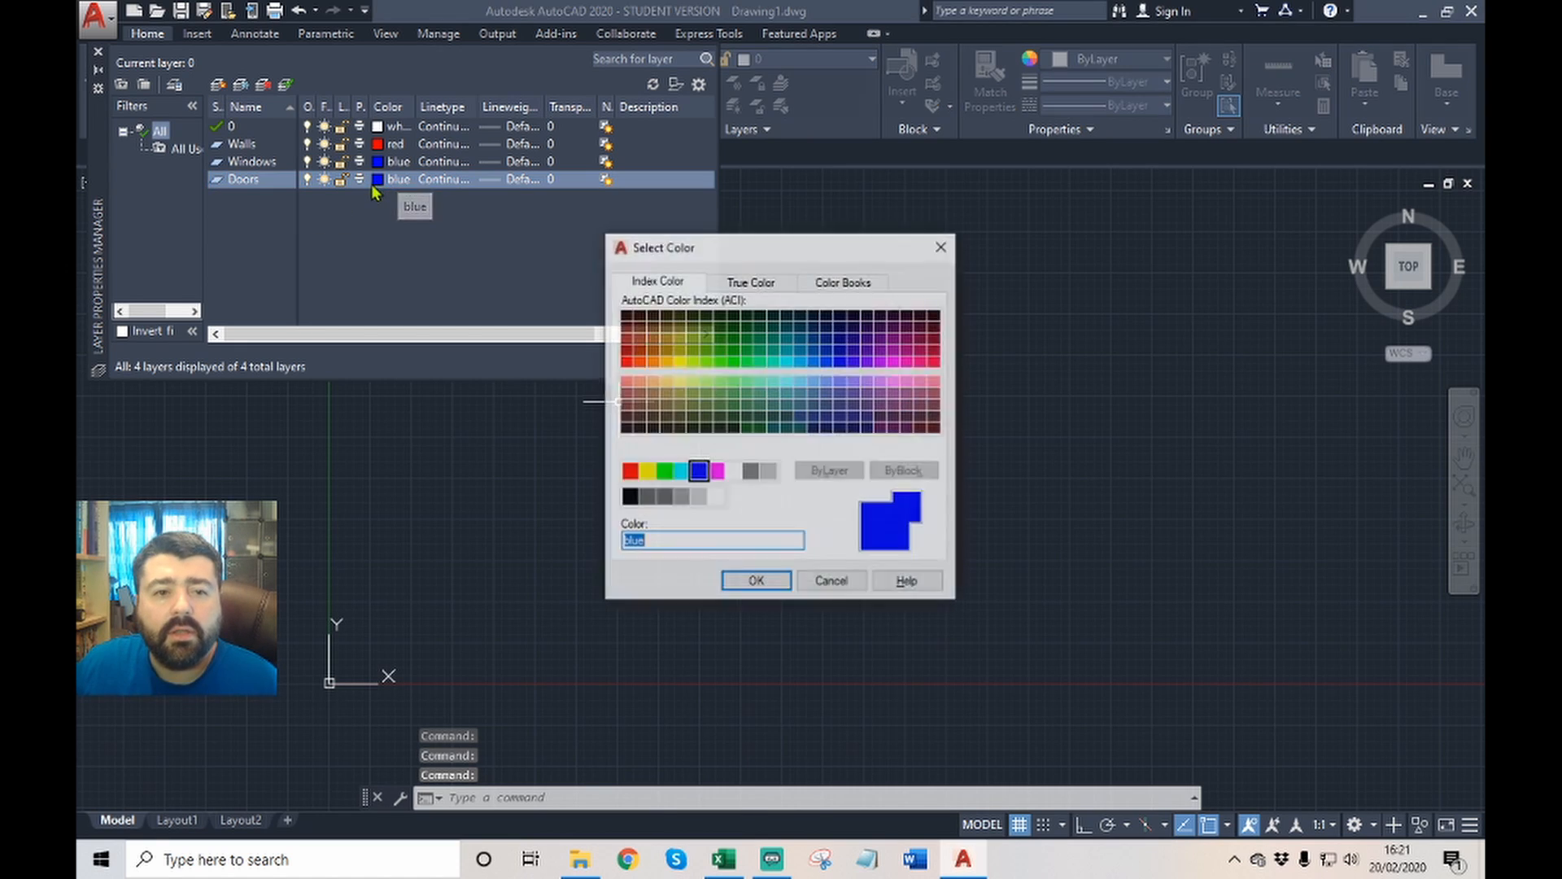
pyautogui.click(664, 471)
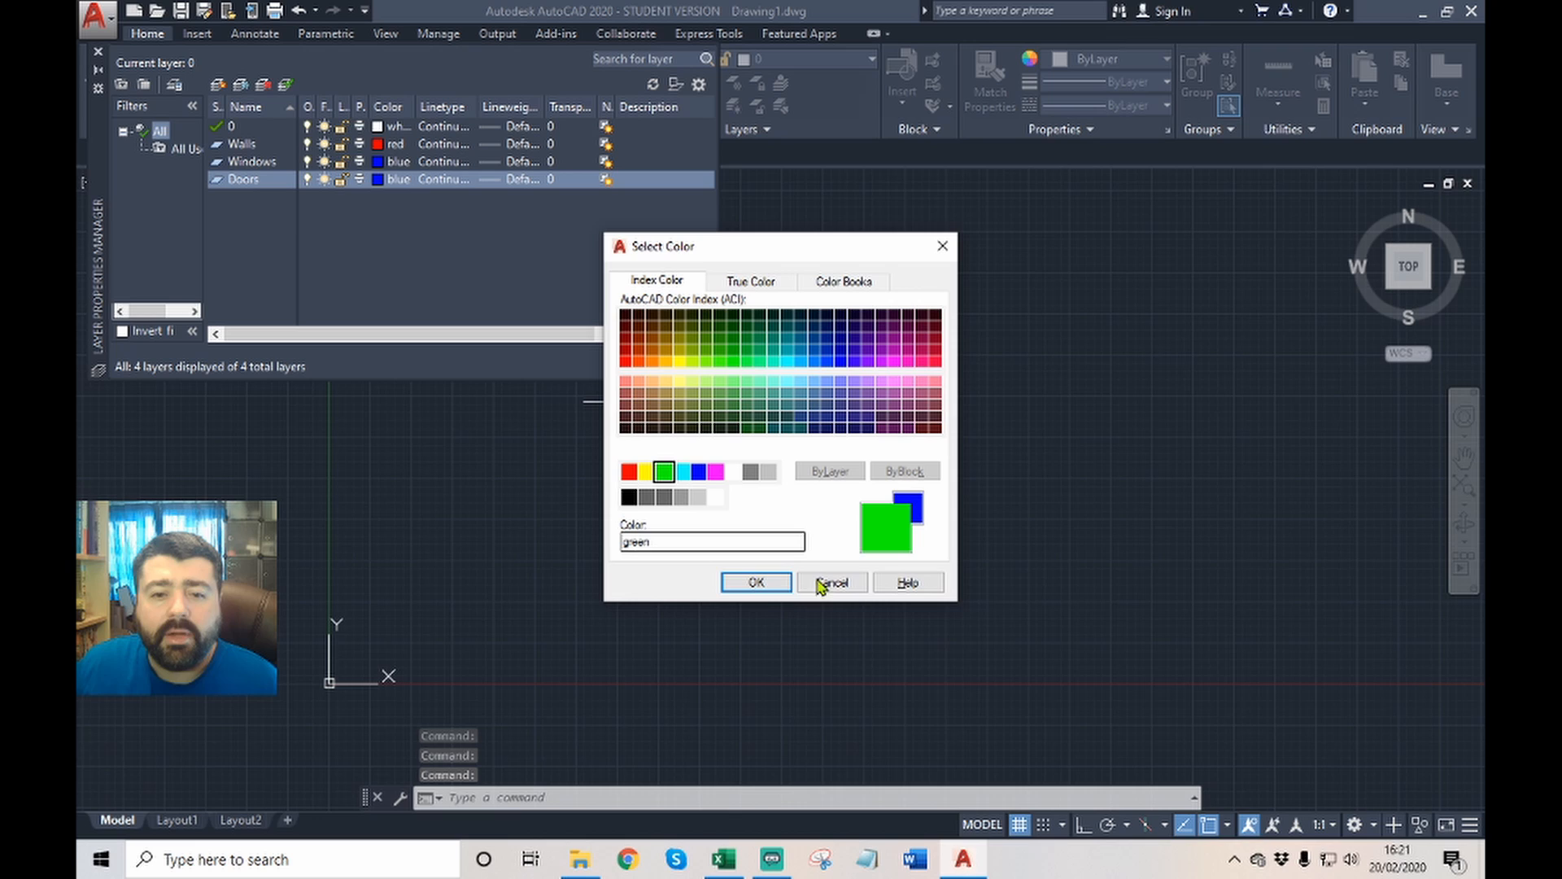
pyautogui.click(754, 582)
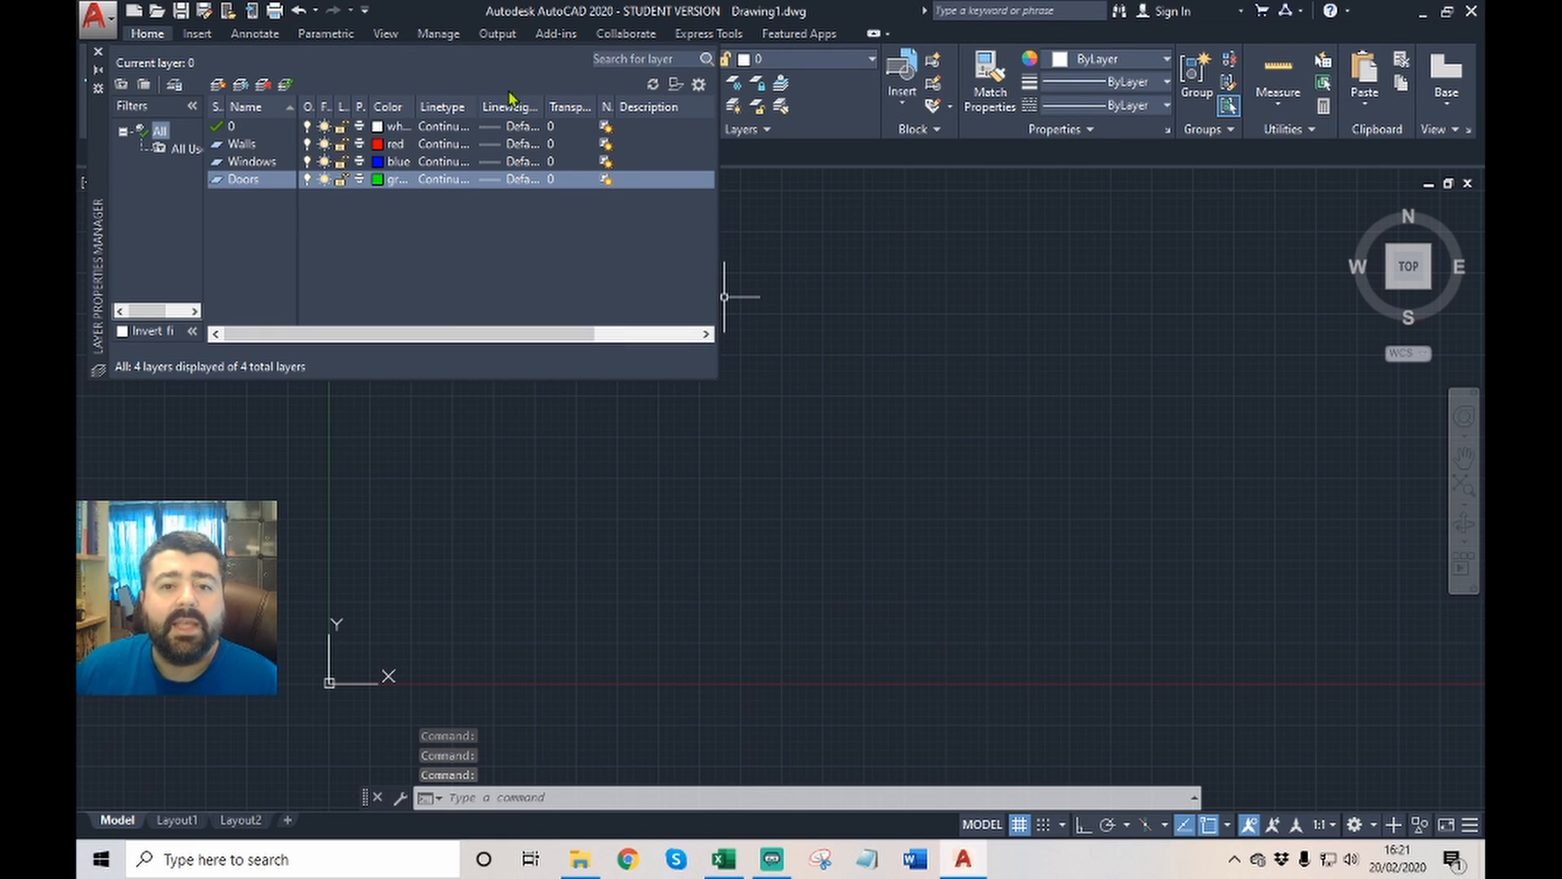
pyautogui.click(99, 53)
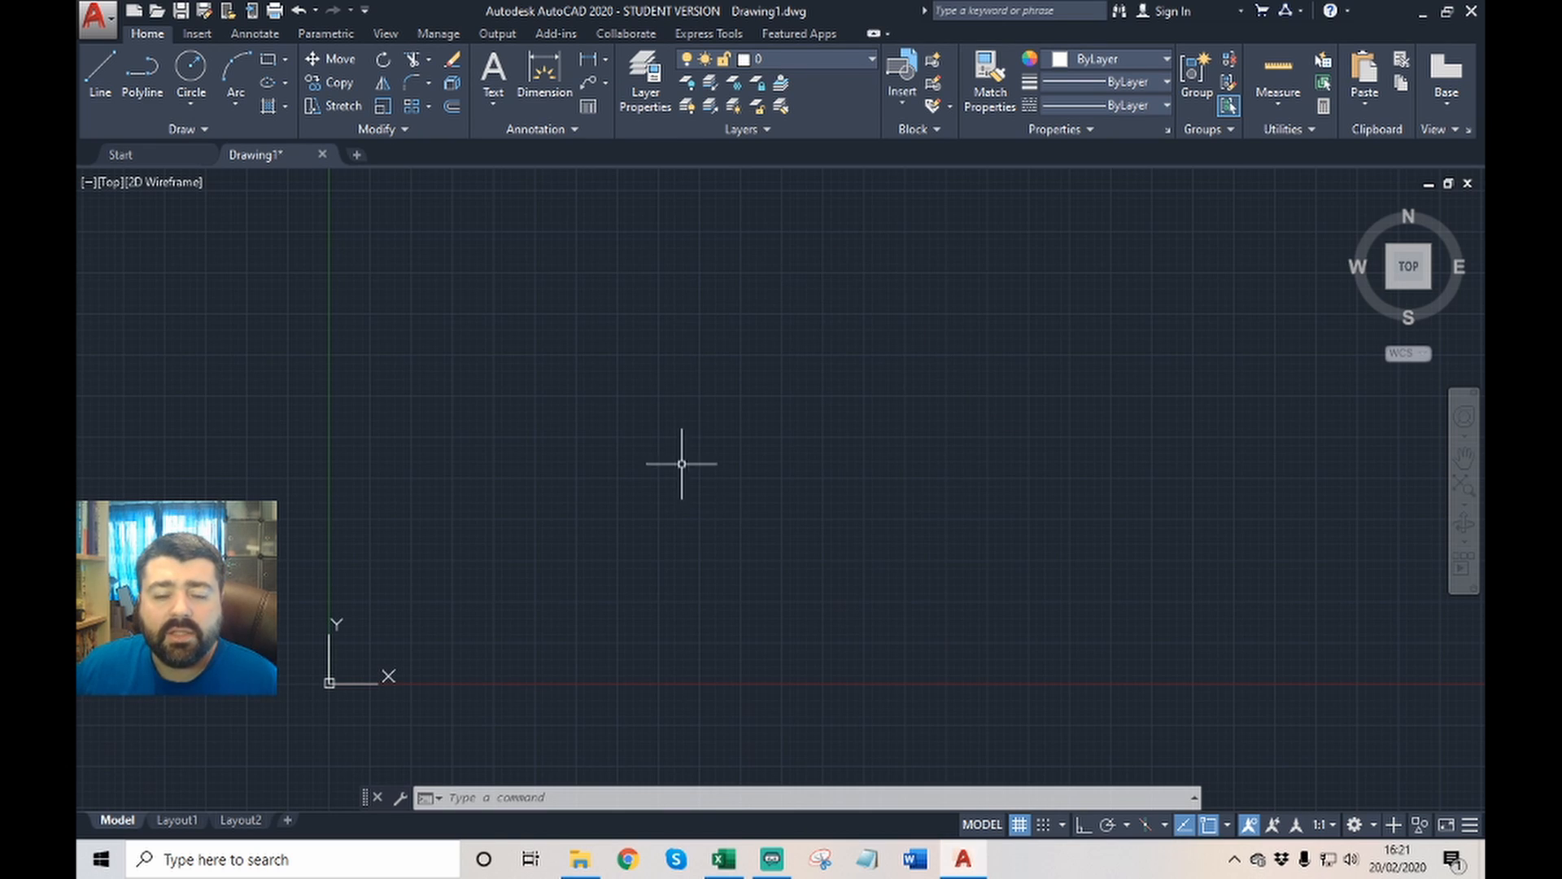
# Open the object snap settings and accept Endpoint, Midpoint, Center, Intersection, Extension and Perpendicular as the running snap modes.
pyautogui.keyDown('shift'); pyautogui.rightClick(818, 453); pyautogui.keyUp('shift')
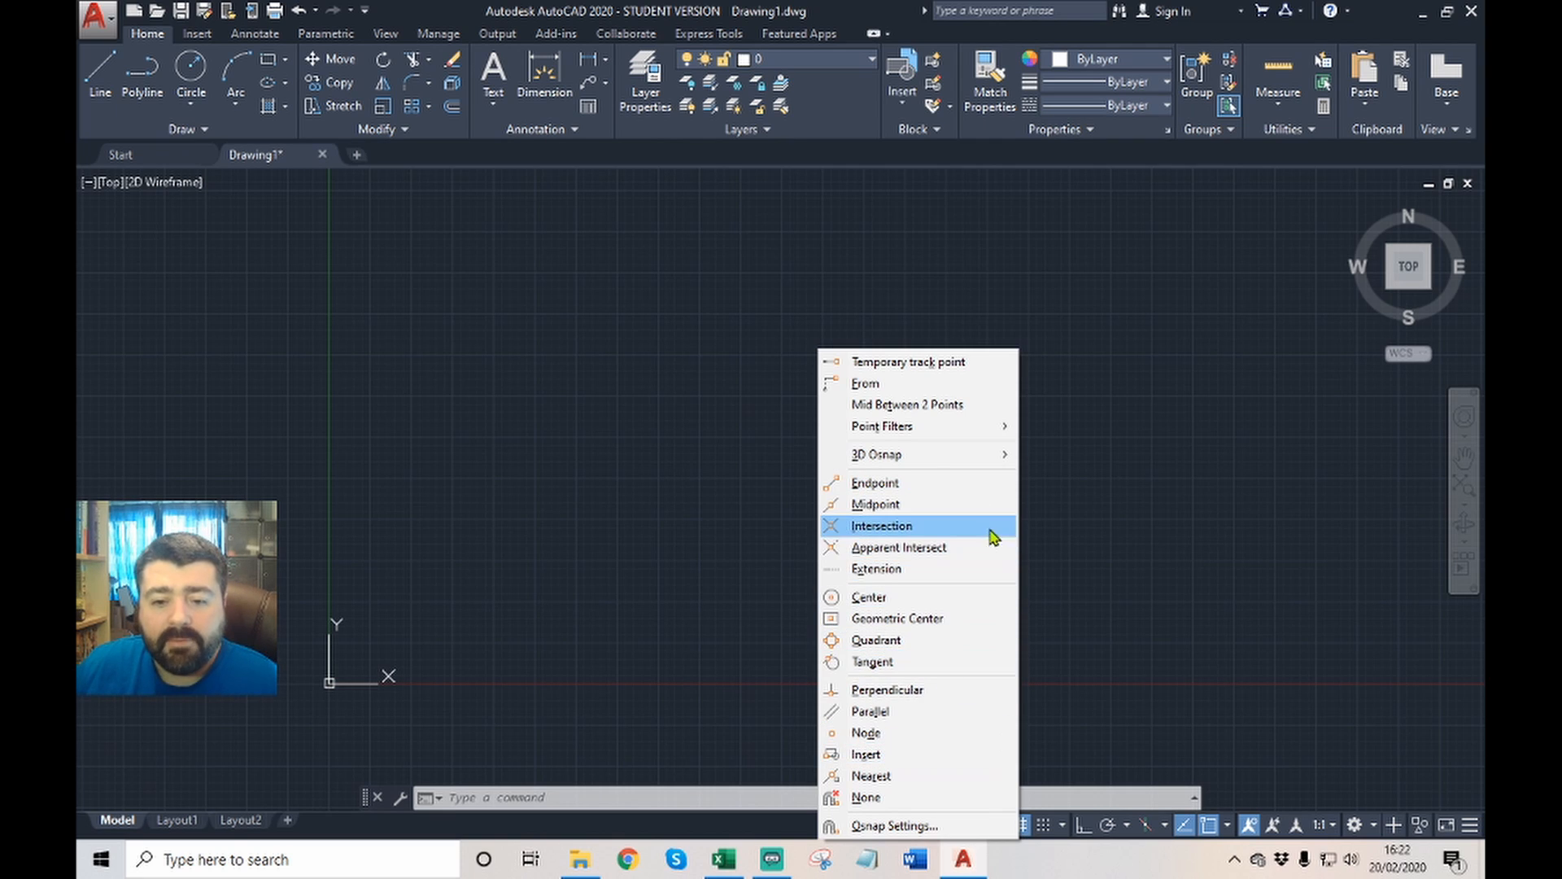
pyautogui.click(893, 826)
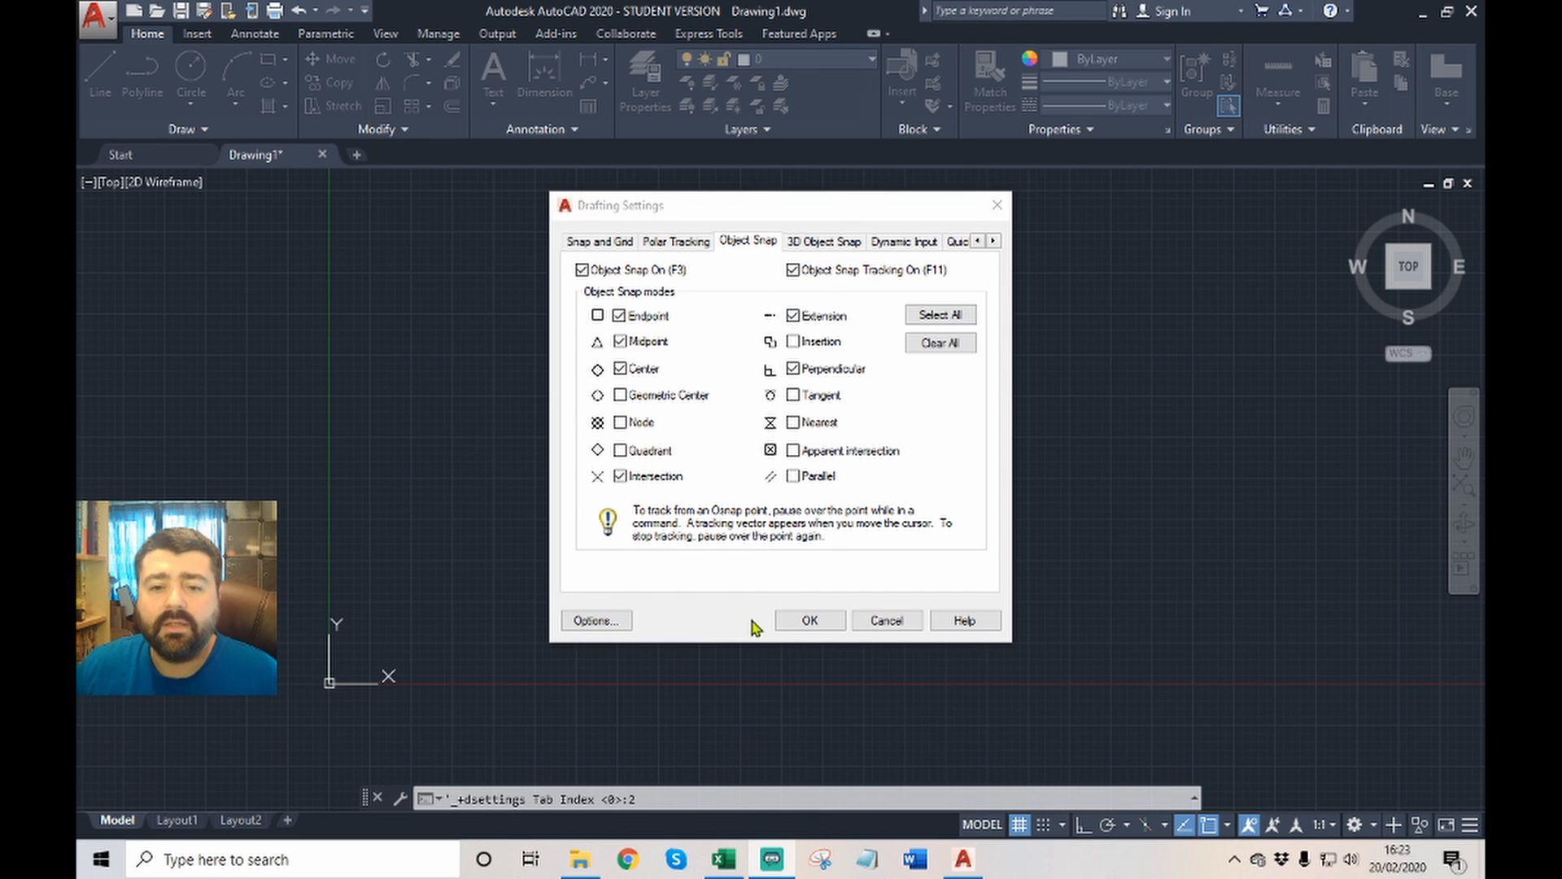
pyautogui.click(810, 621)
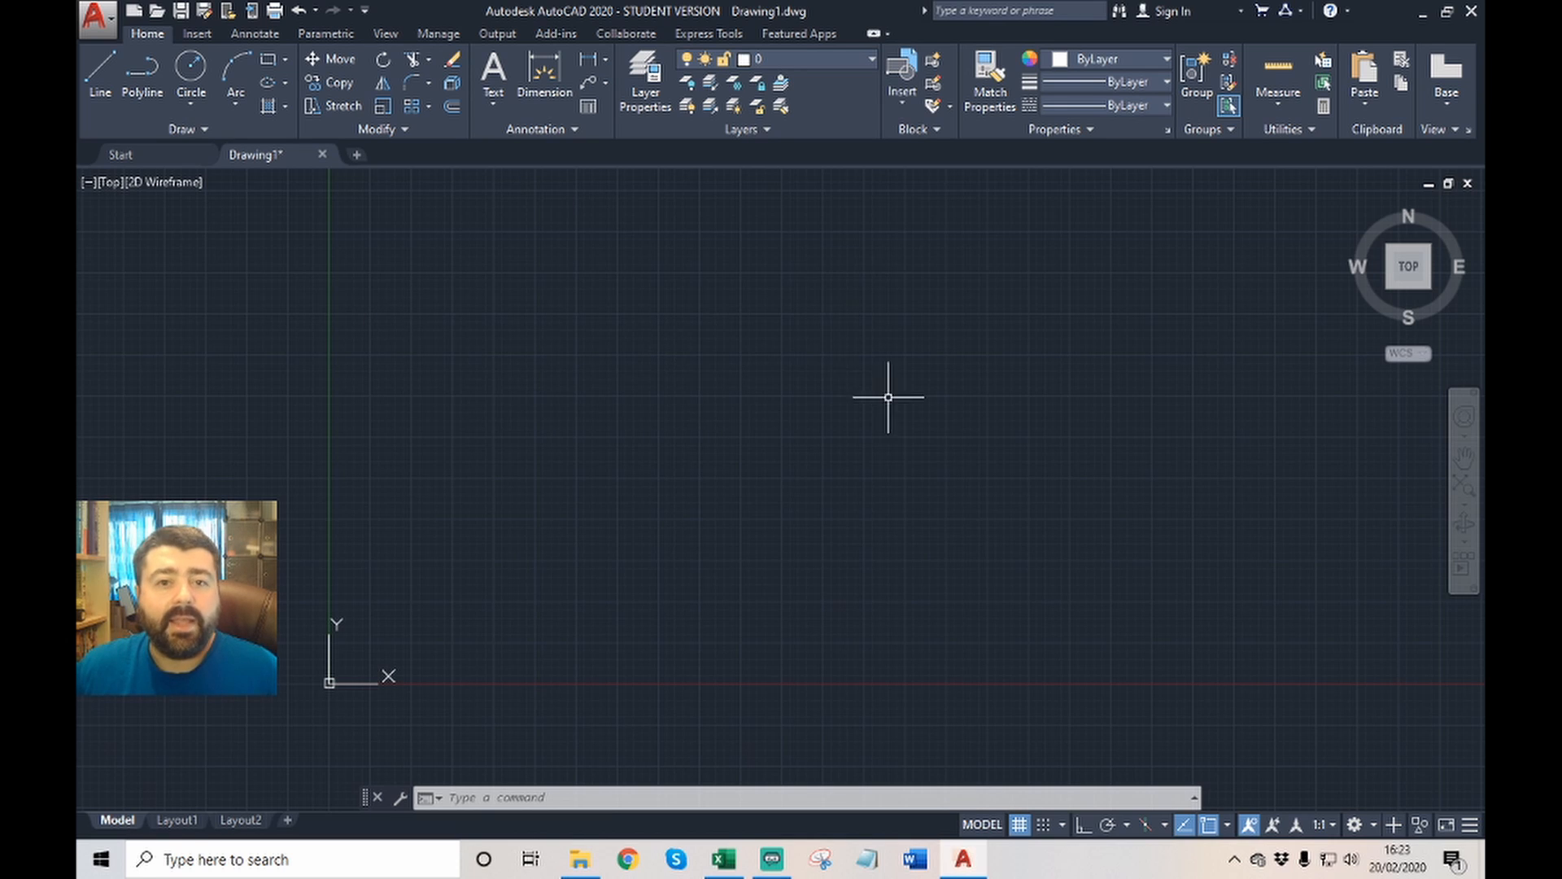
# Make Walls the current layer.
pyautogui.click(826, 68)
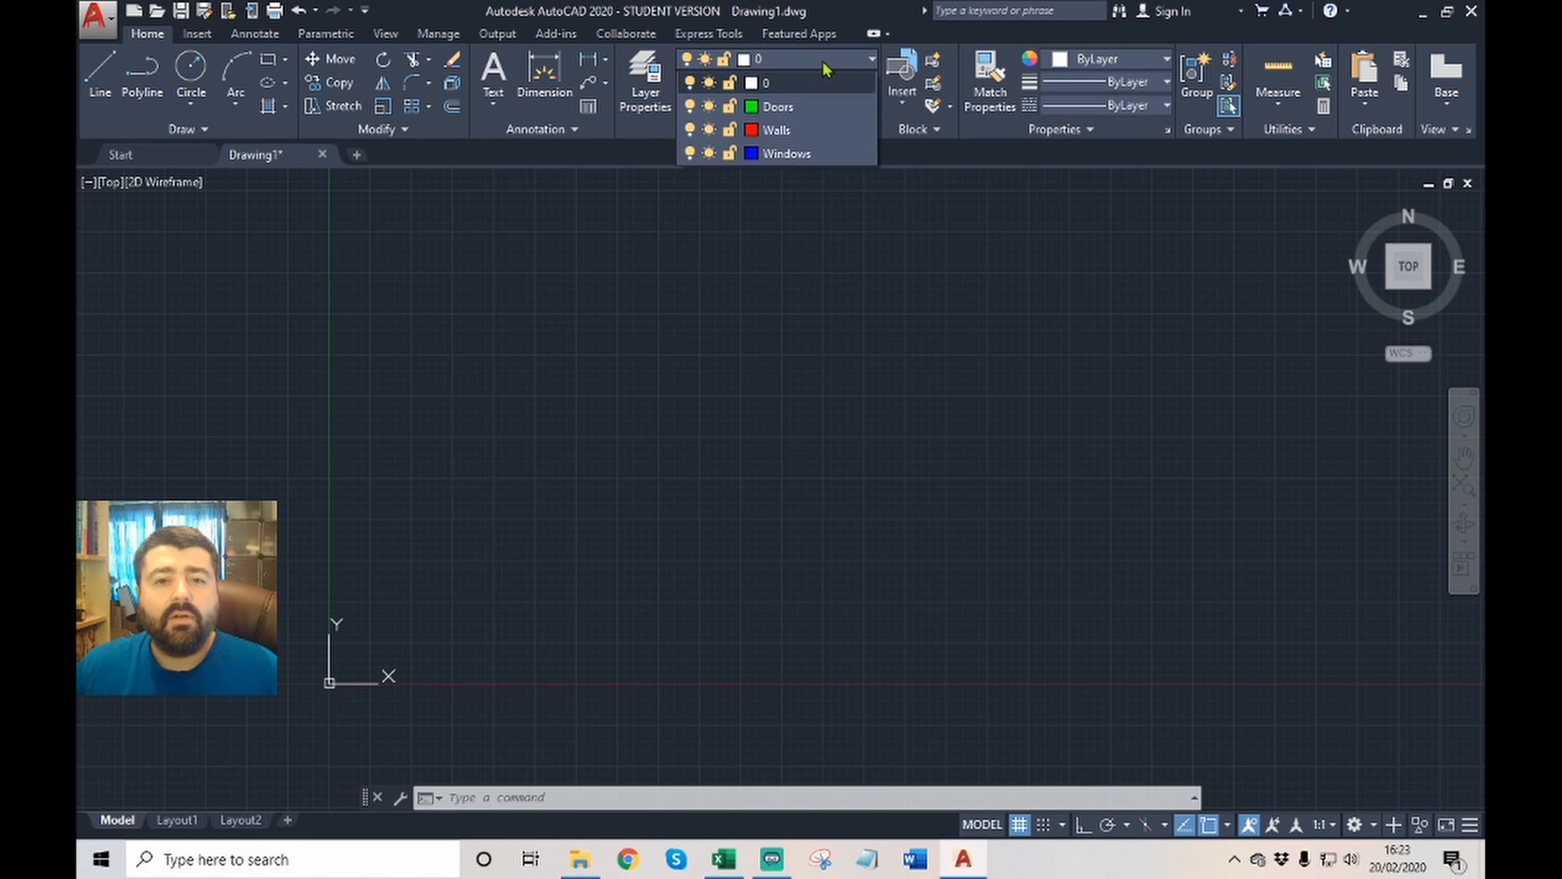
pyautogui.click(803, 138)
pyautogui.click(743, 345)
pyautogui.click(822, 179)
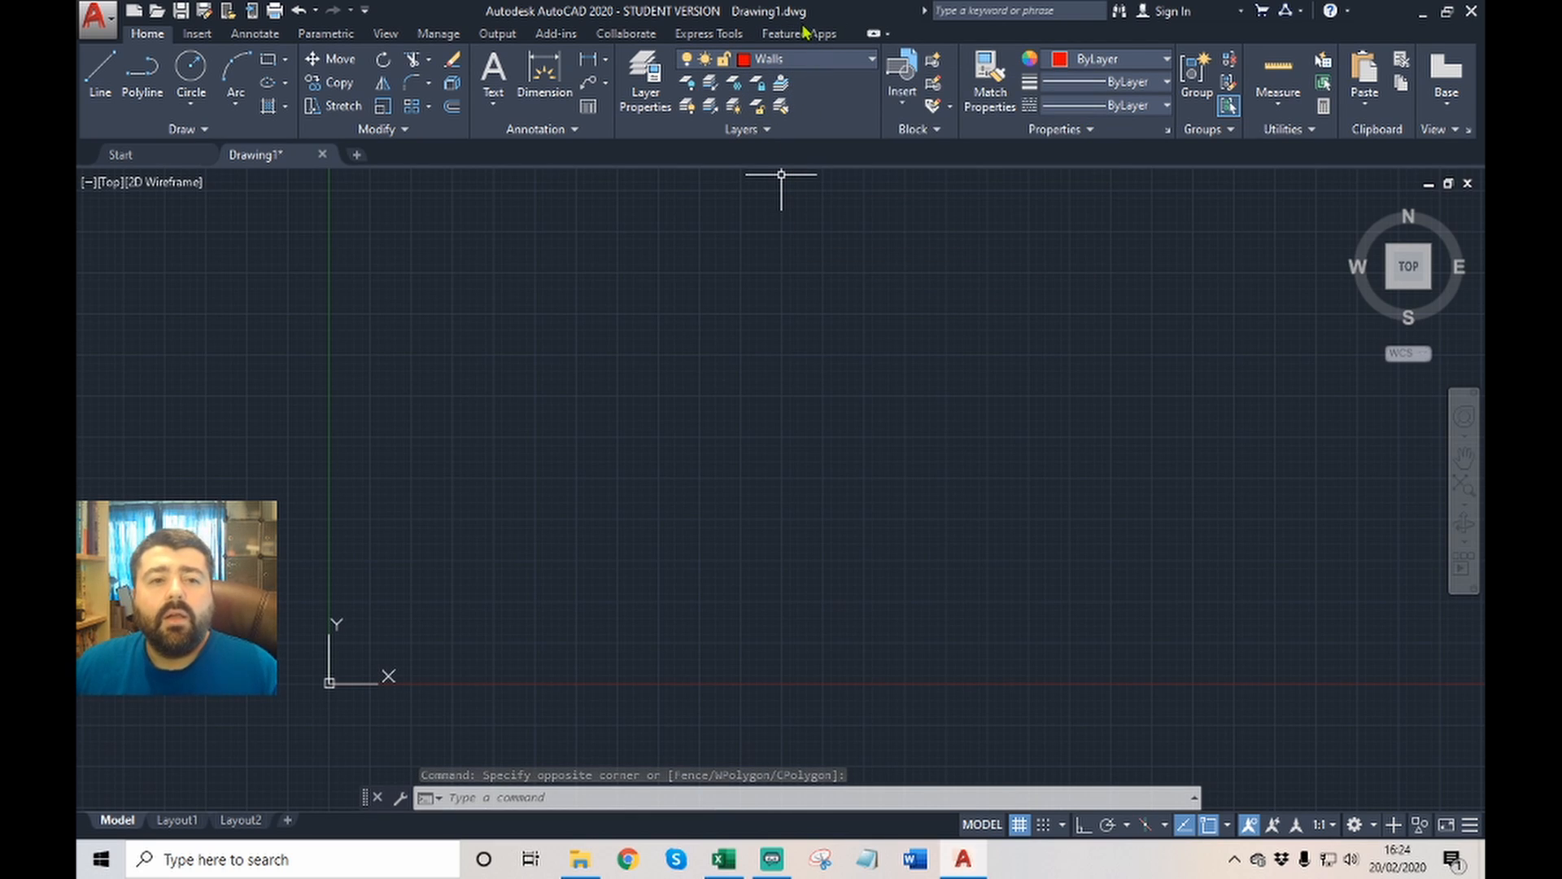
# Draw a rectangle 5000 mm wide and 8000 mm high for the house outline, with ortho mode off.
pyautogui.click(269, 62)
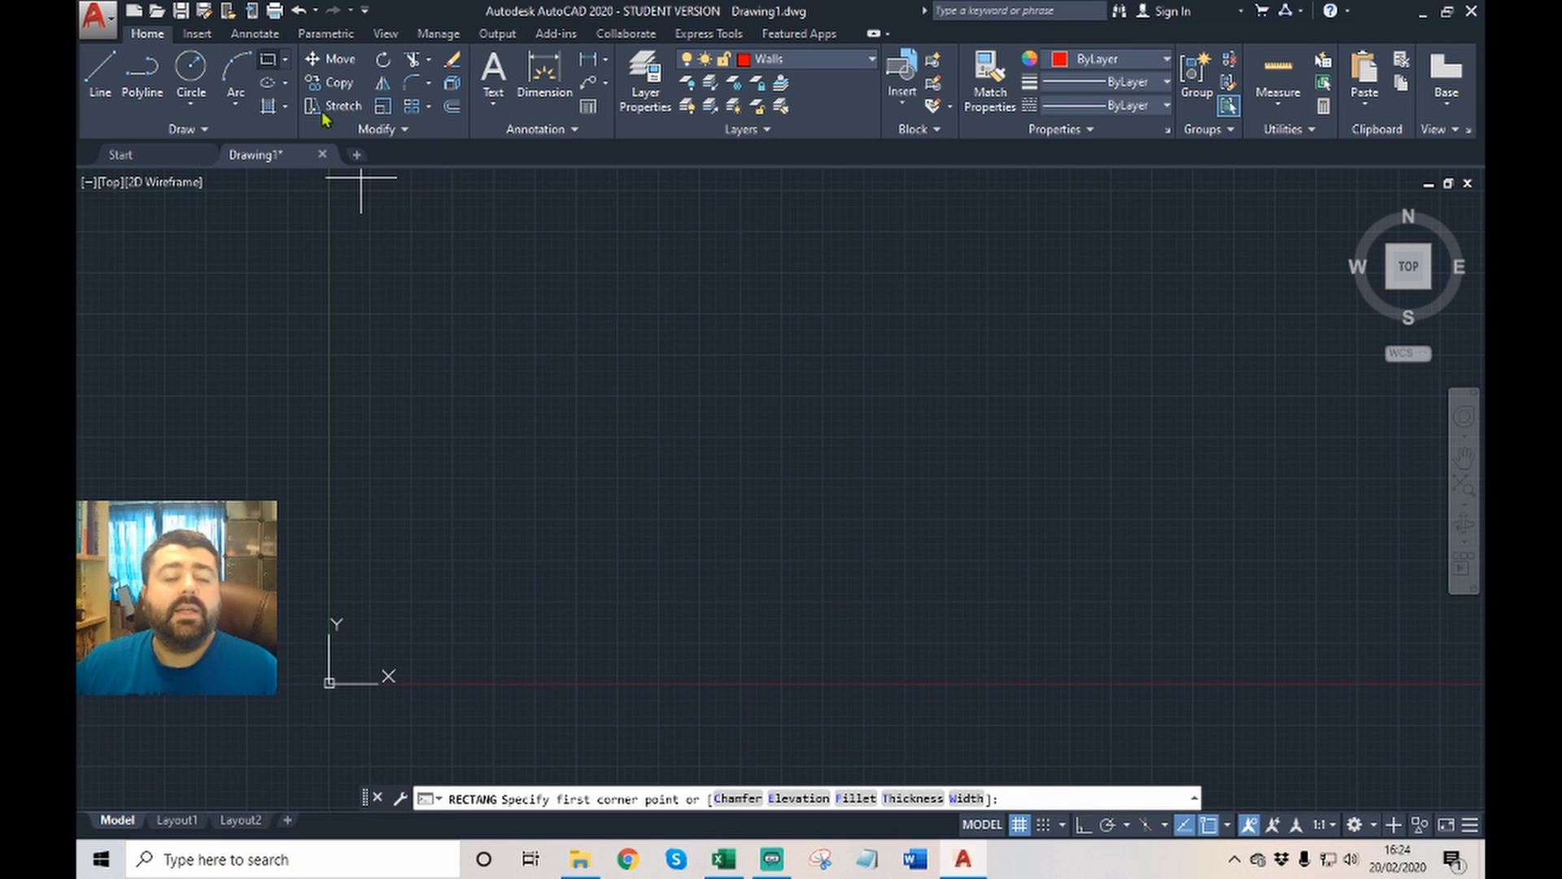
pyautogui.click(715, 610)
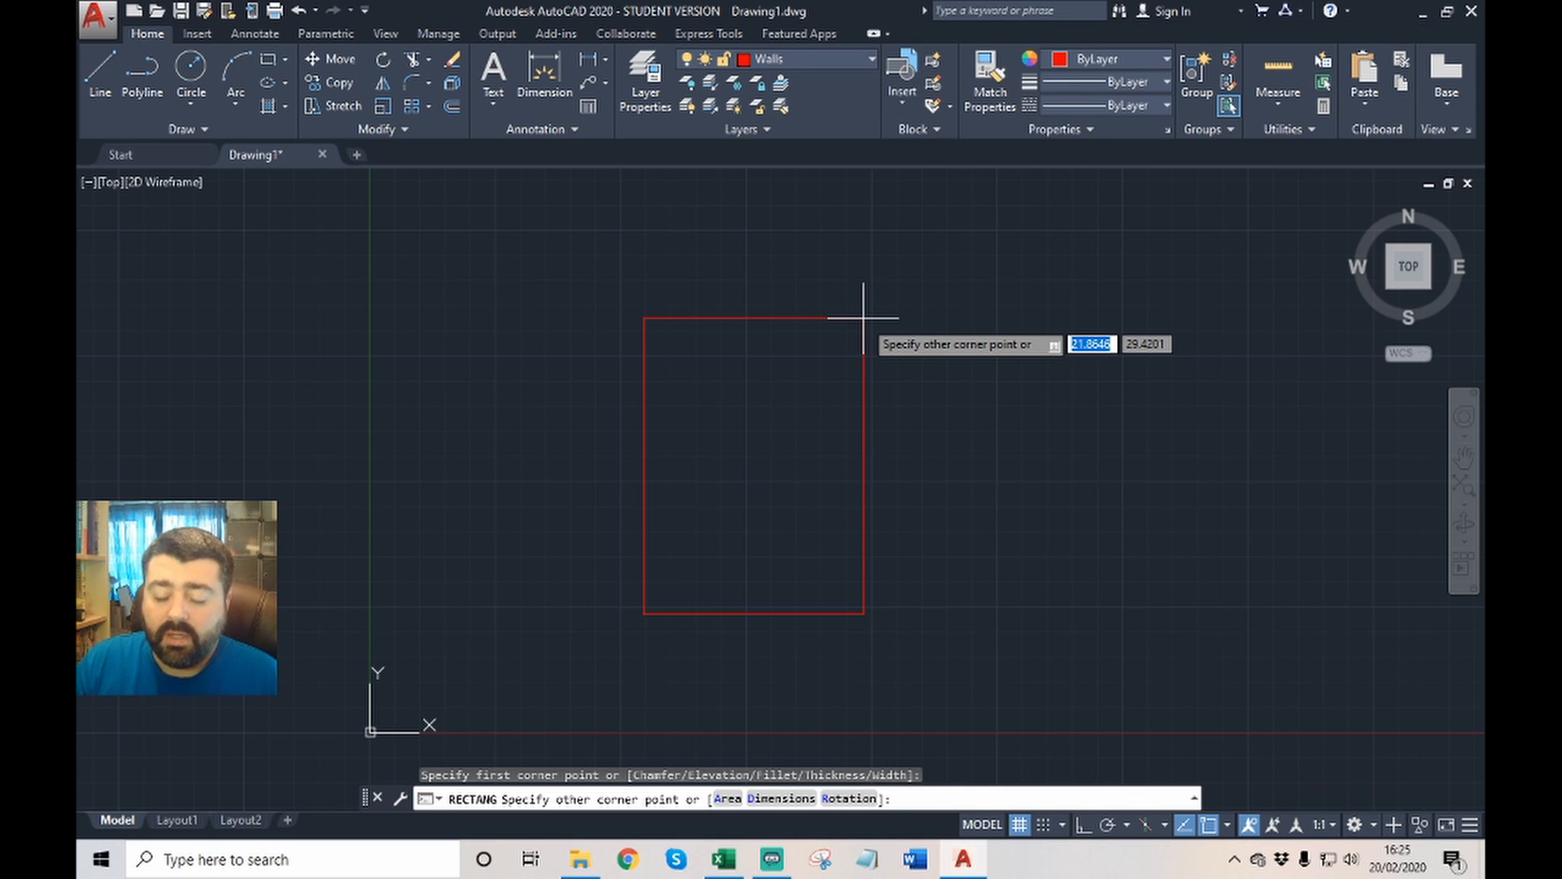
pyautogui.press('F8')
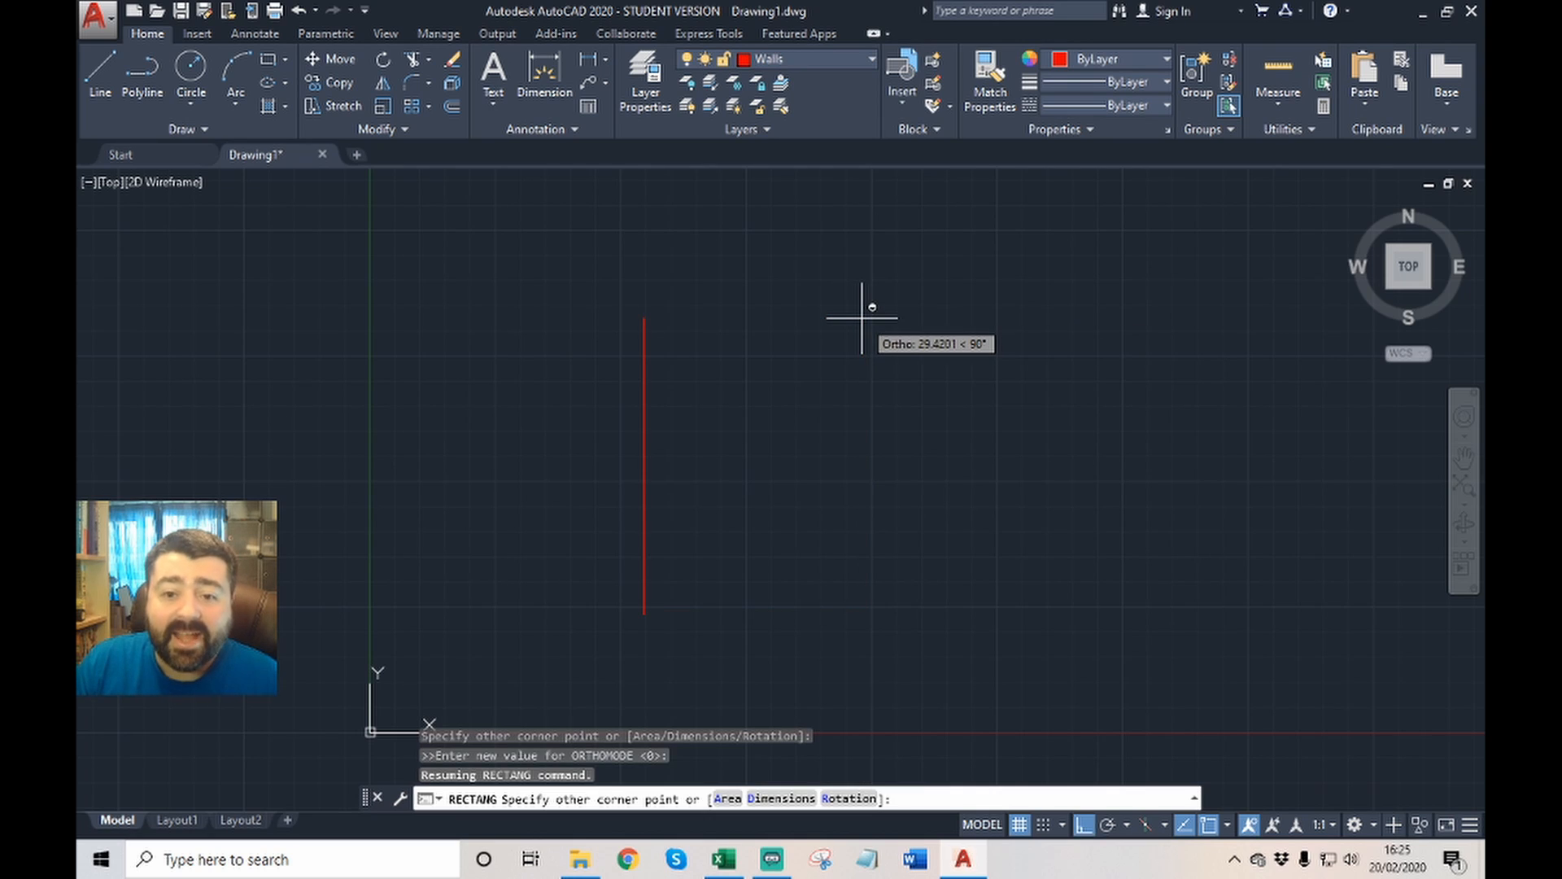
pyautogui.press('F8')
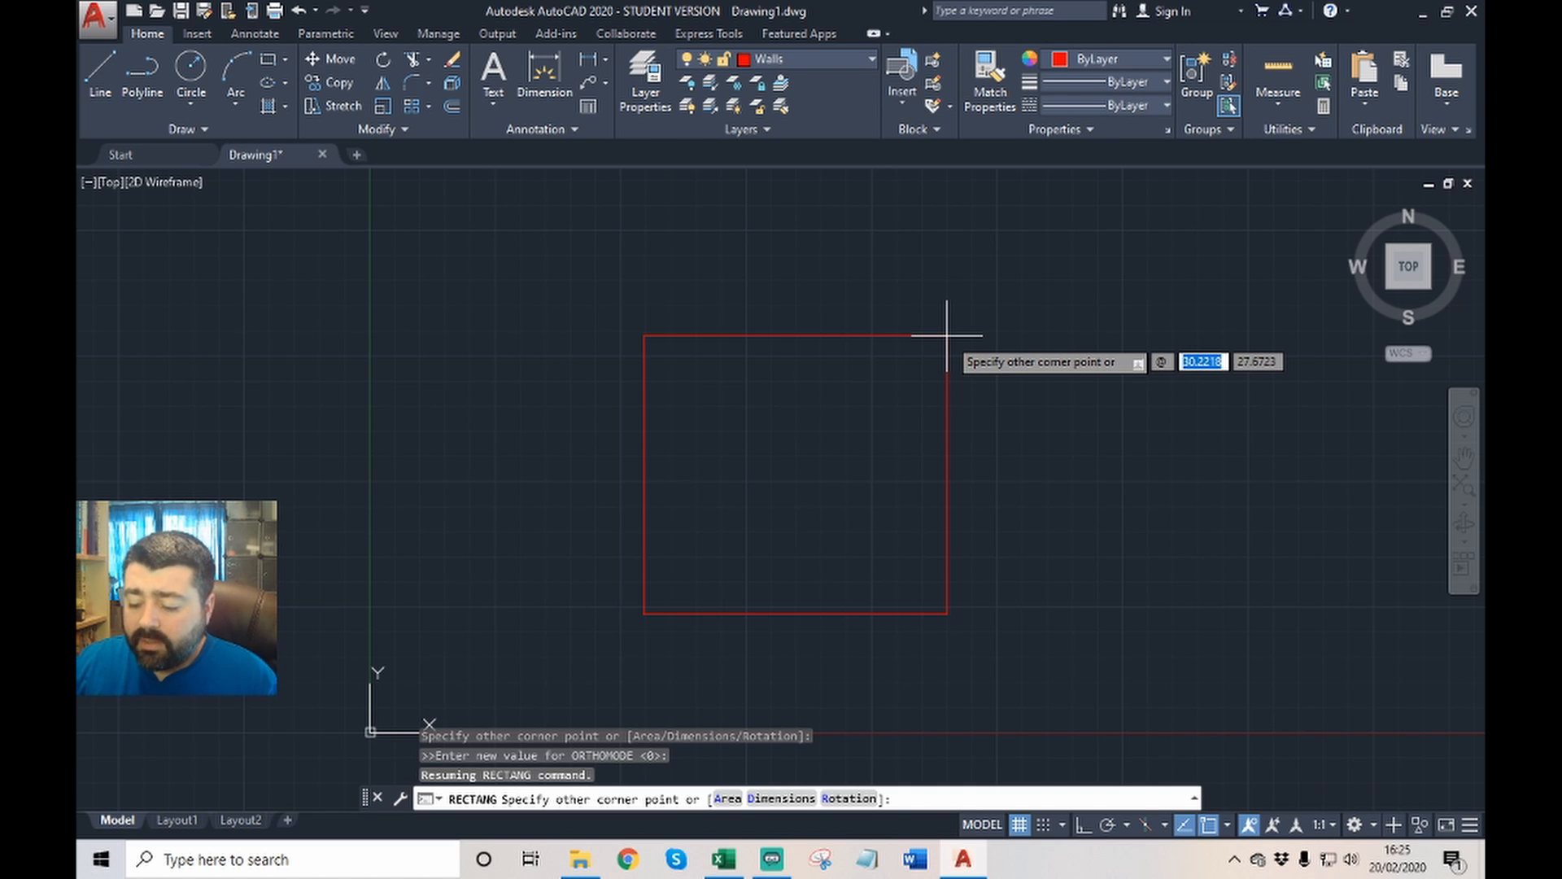
pyautogui.write('5000')
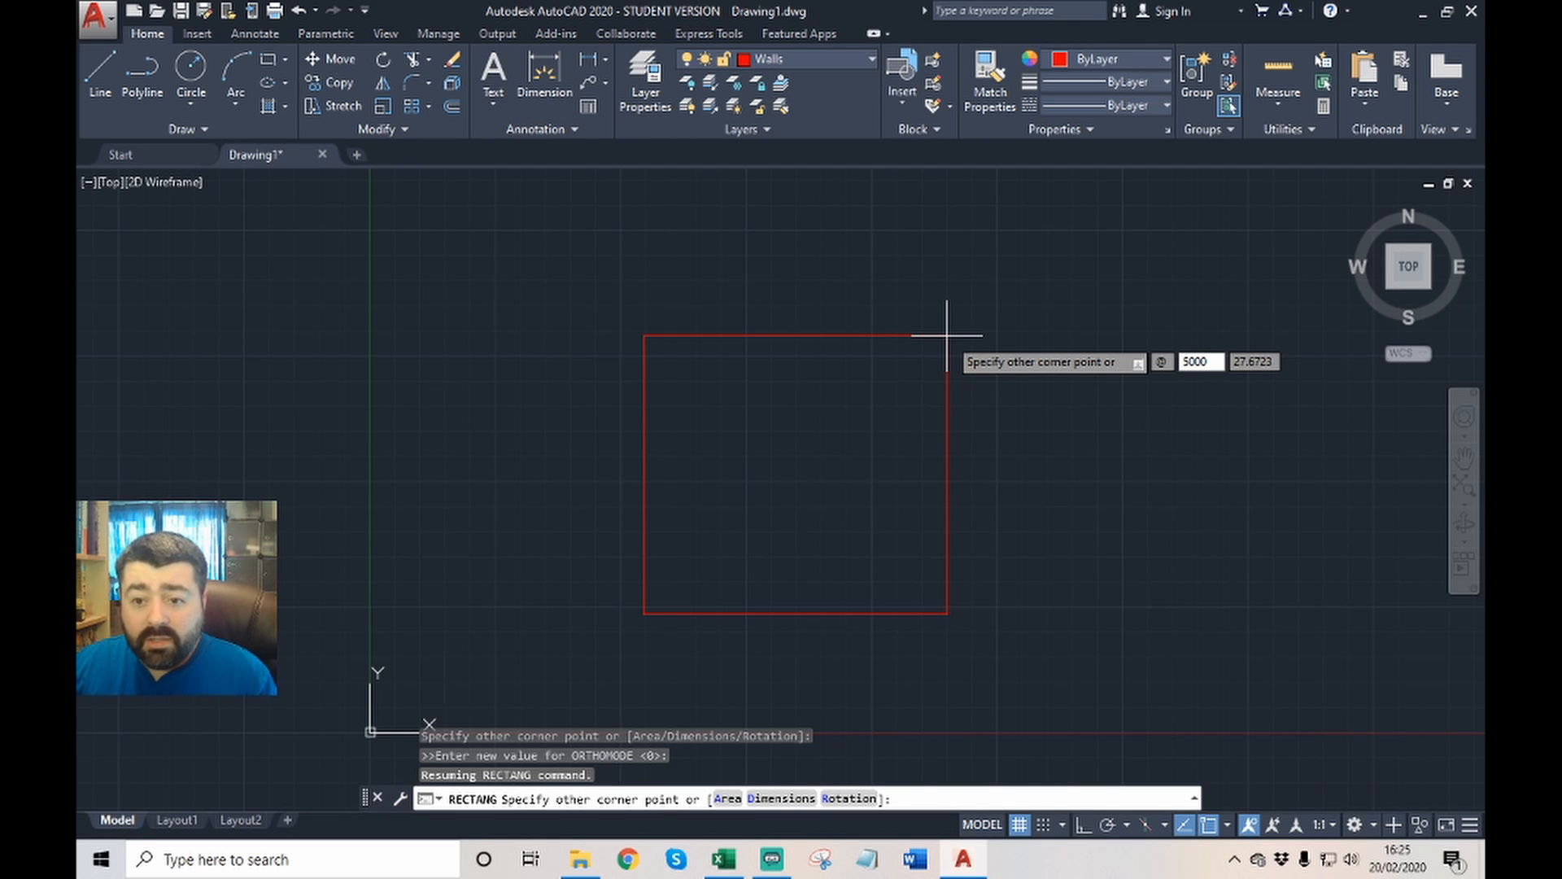
pyautogui.press('Tab')
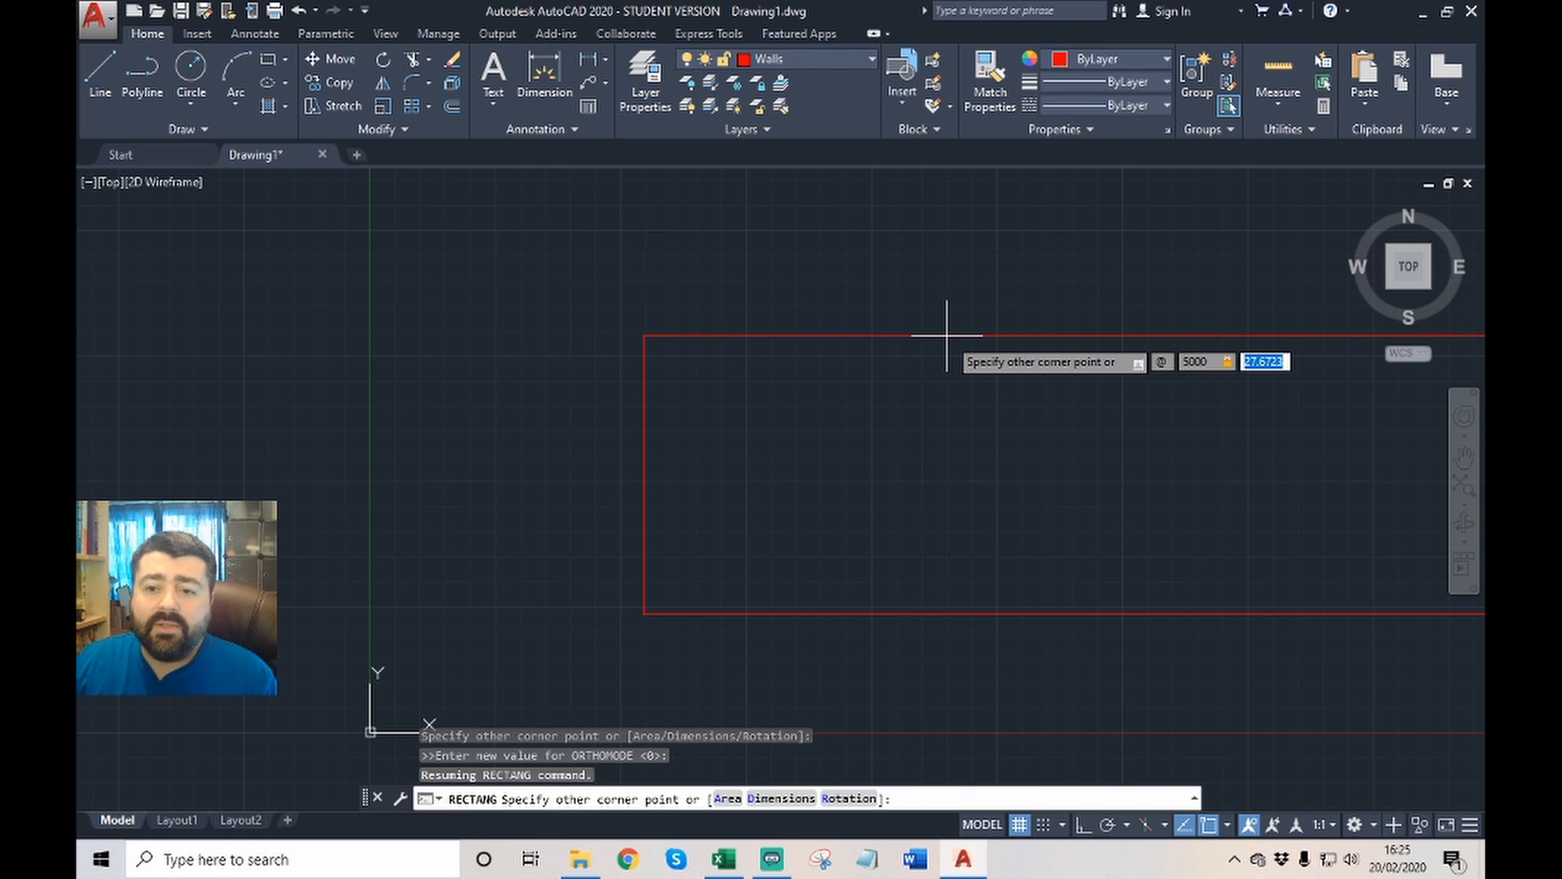
pyautogui.write('8000')
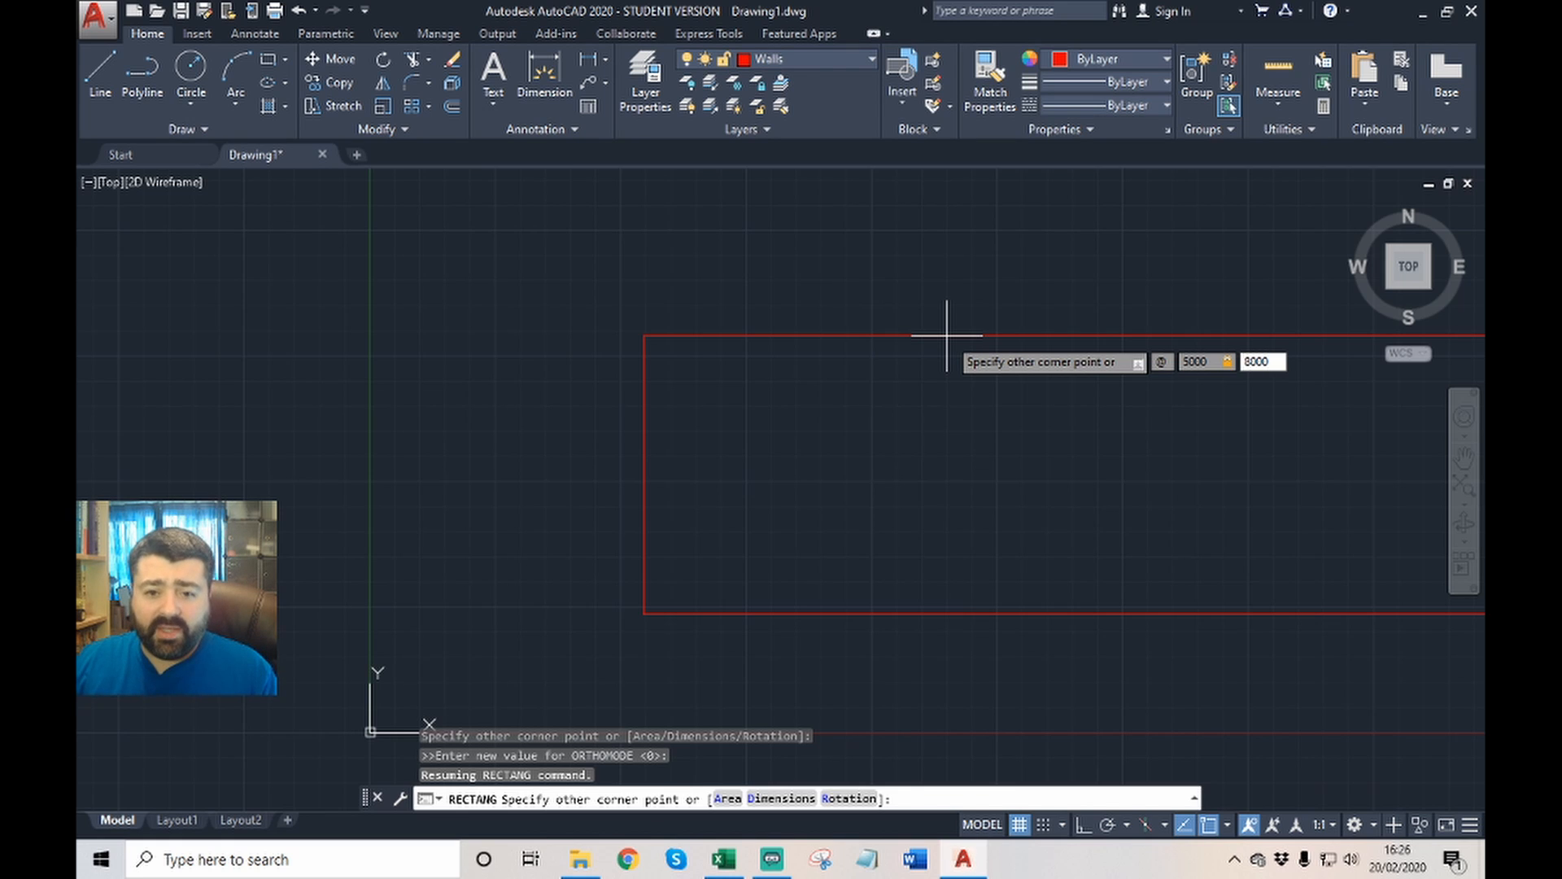
pyautogui.press('Return')
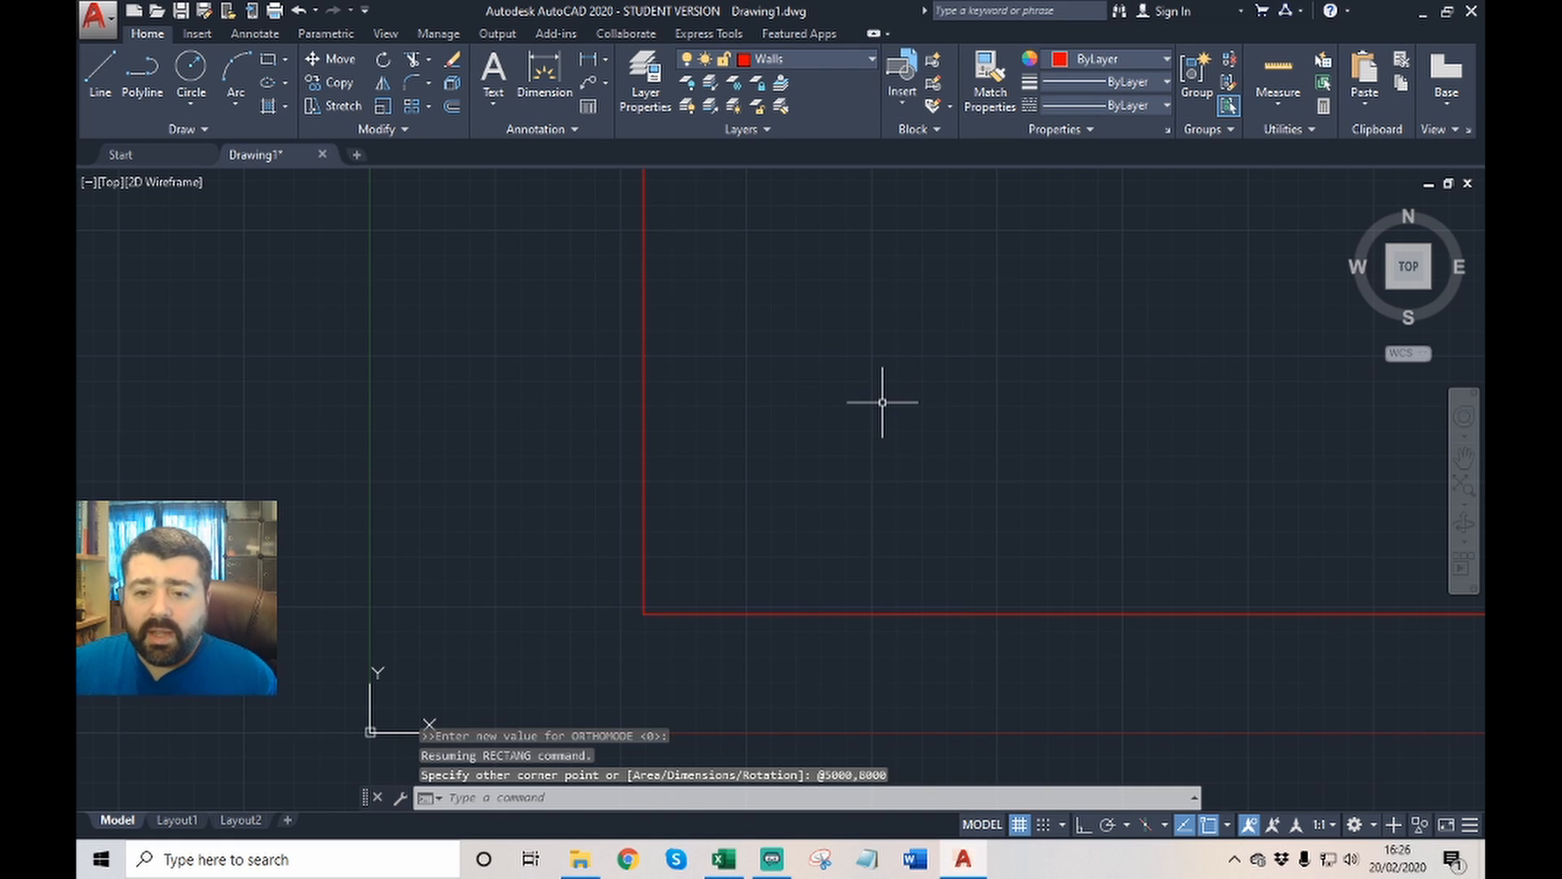
# Check the width and height of the whole rectangle with the Quick measure tool.
pyautogui.scroll(-10, 882, 402)
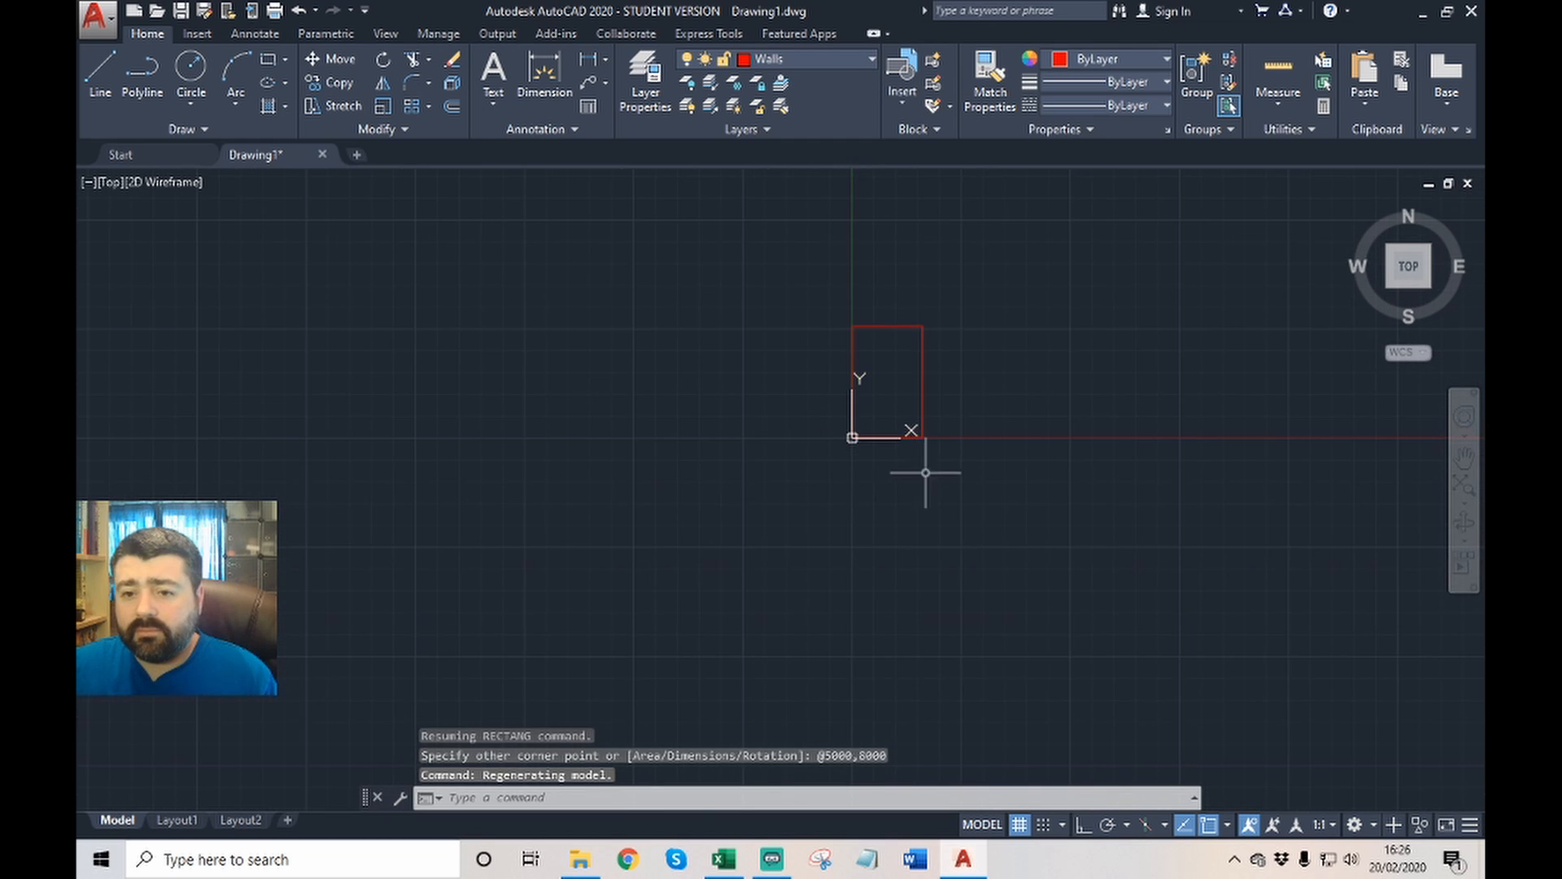
pyautogui.scroll(6, 896, 387)
pyautogui.scroll(-3, 890, 394)
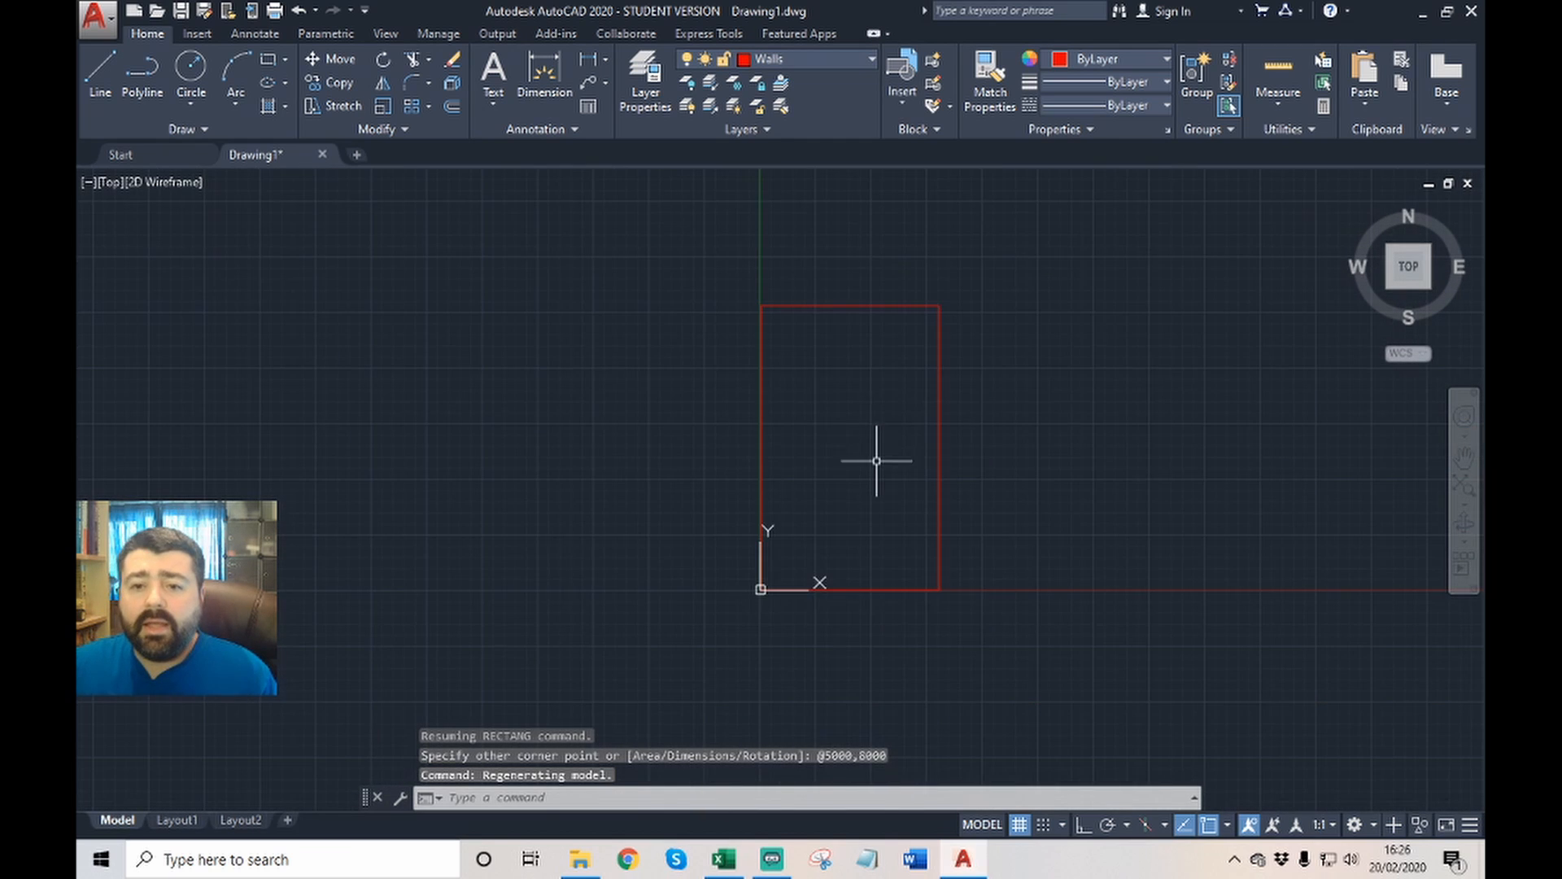
pyautogui.scroll(2, 873, 454)
pyautogui.scroll(-2, 879, 455)
pyautogui.scroll(2, 882, 447)
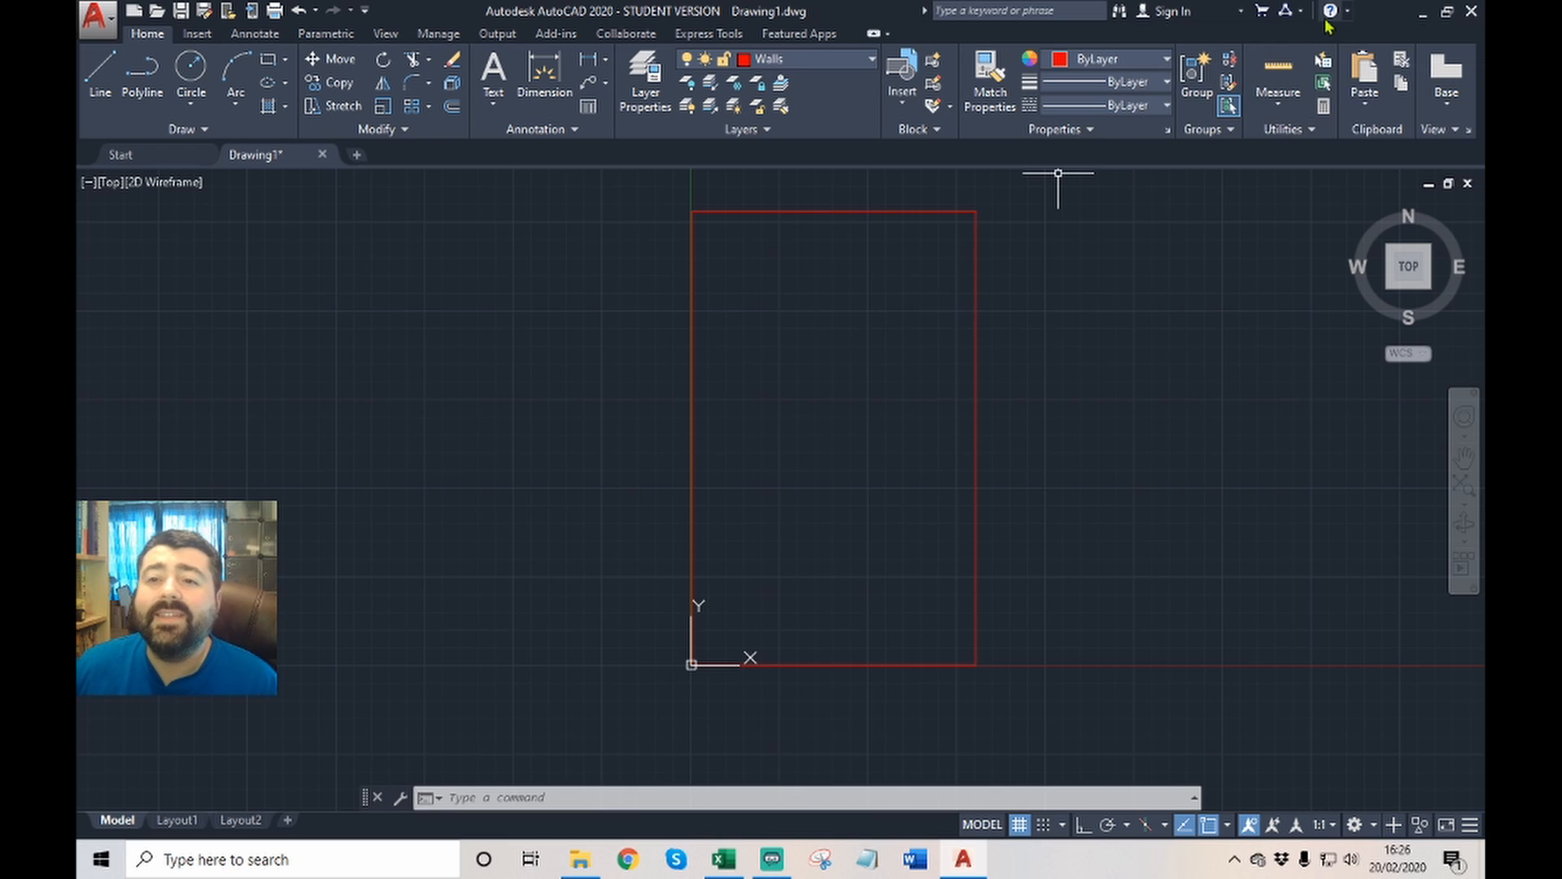
pyautogui.click(1280, 70)
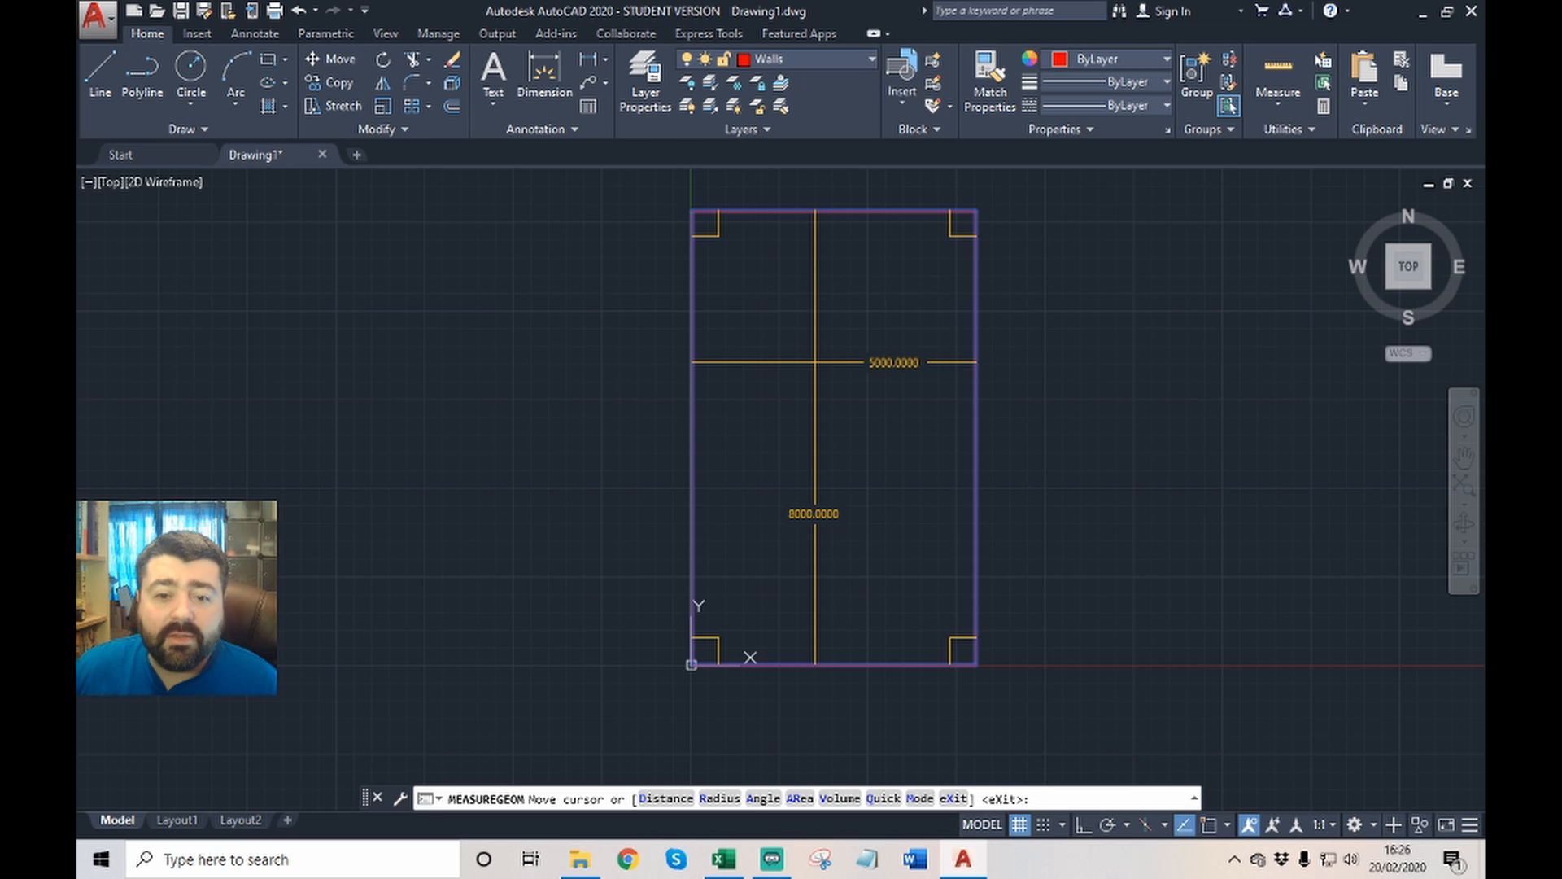
# Measure the rectangle's right side and bottom side corner to corner with the Distance tool.
pyautogui.click(1280, 108)
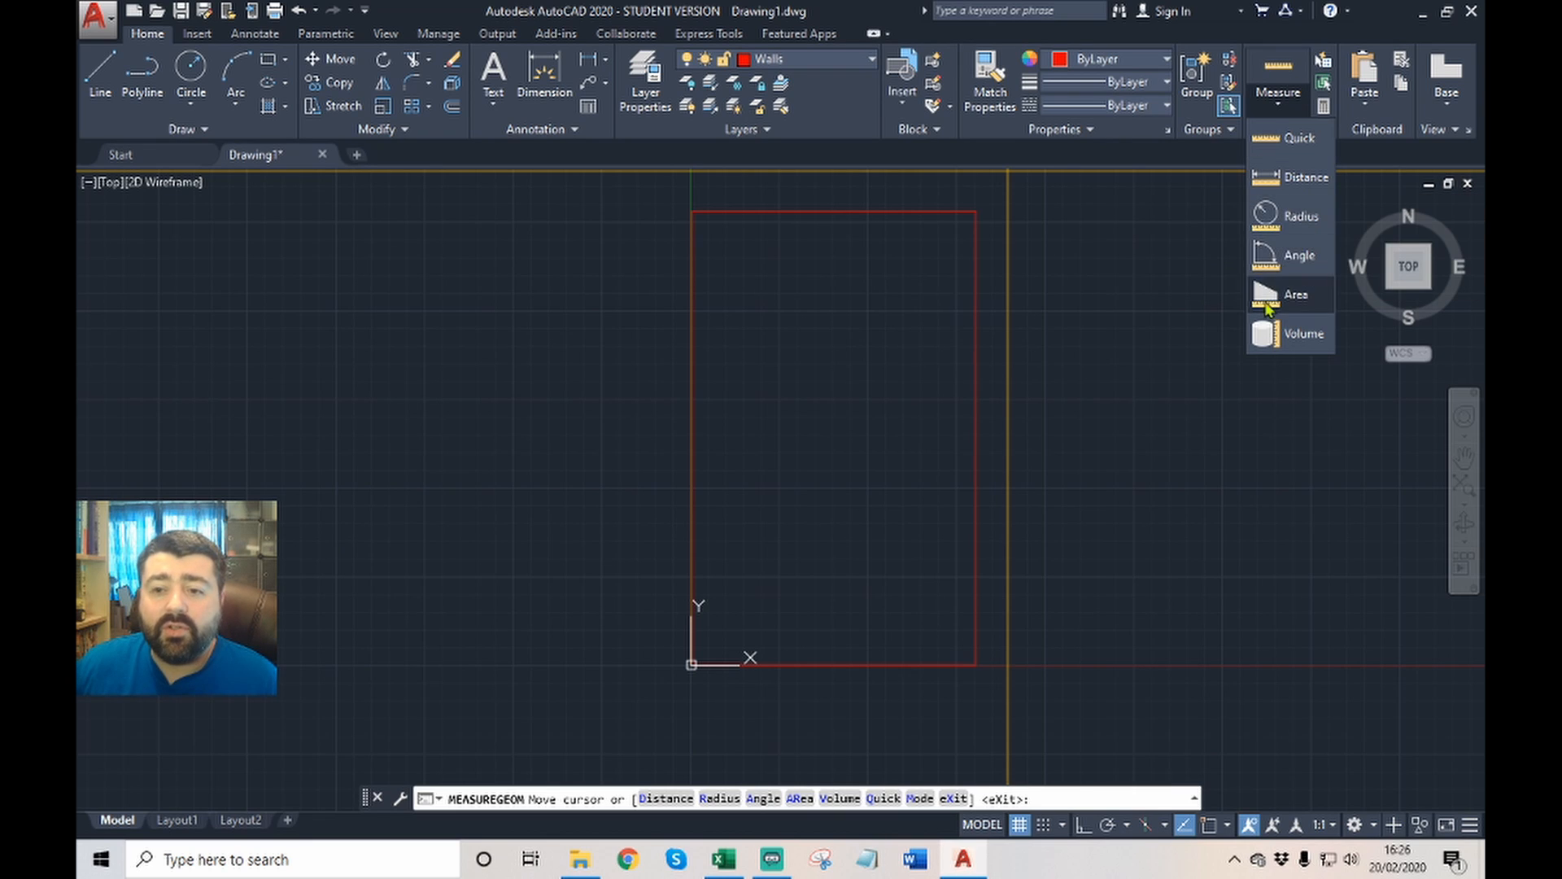
pyautogui.click(1271, 179)
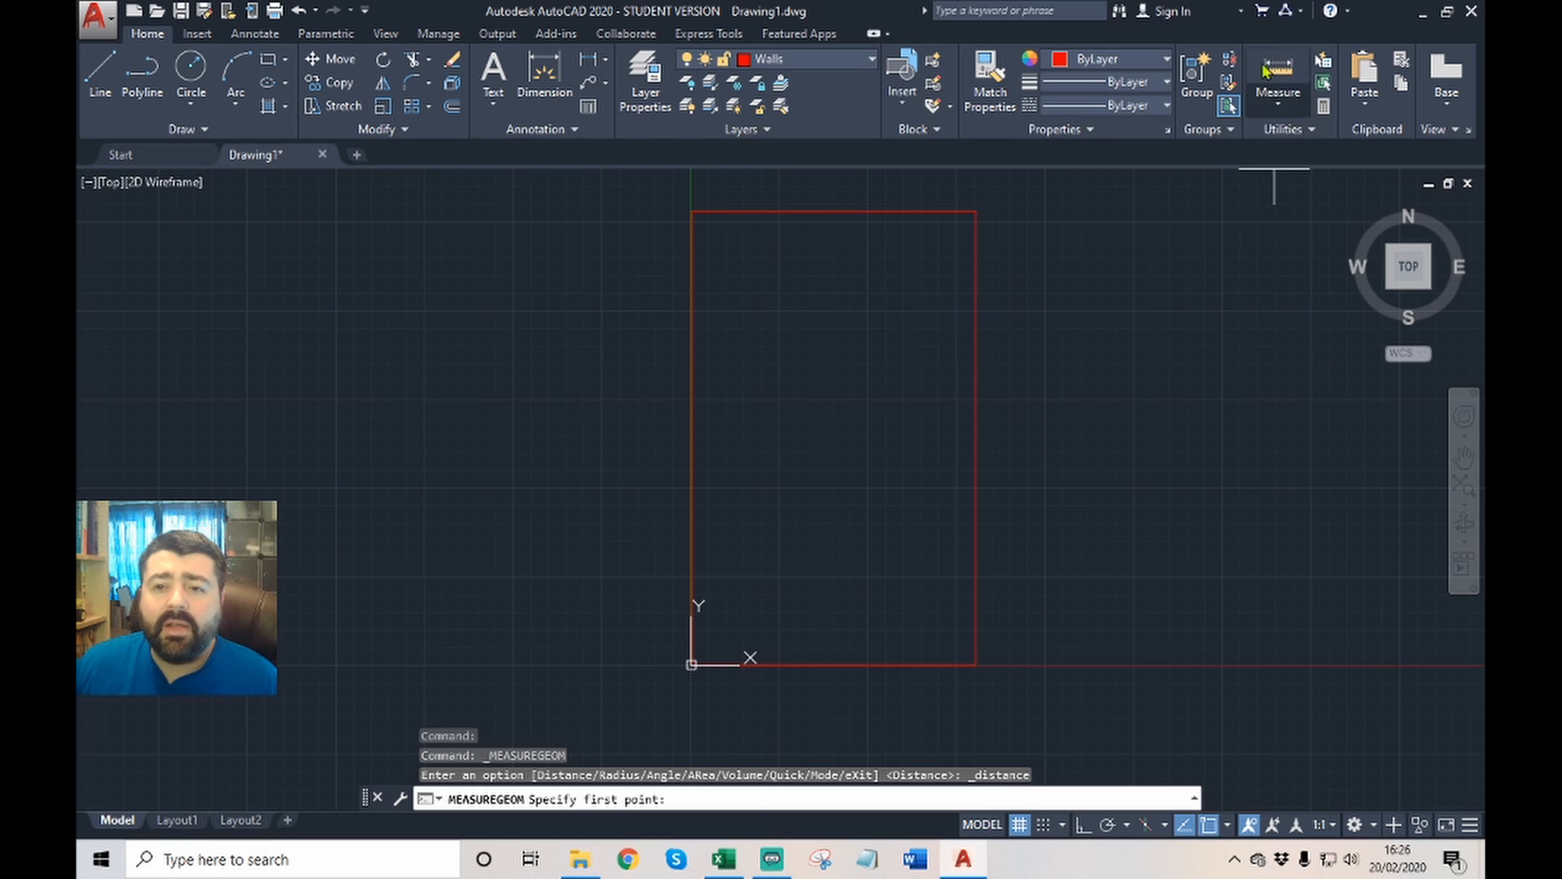
pyautogui.click(976, 664)
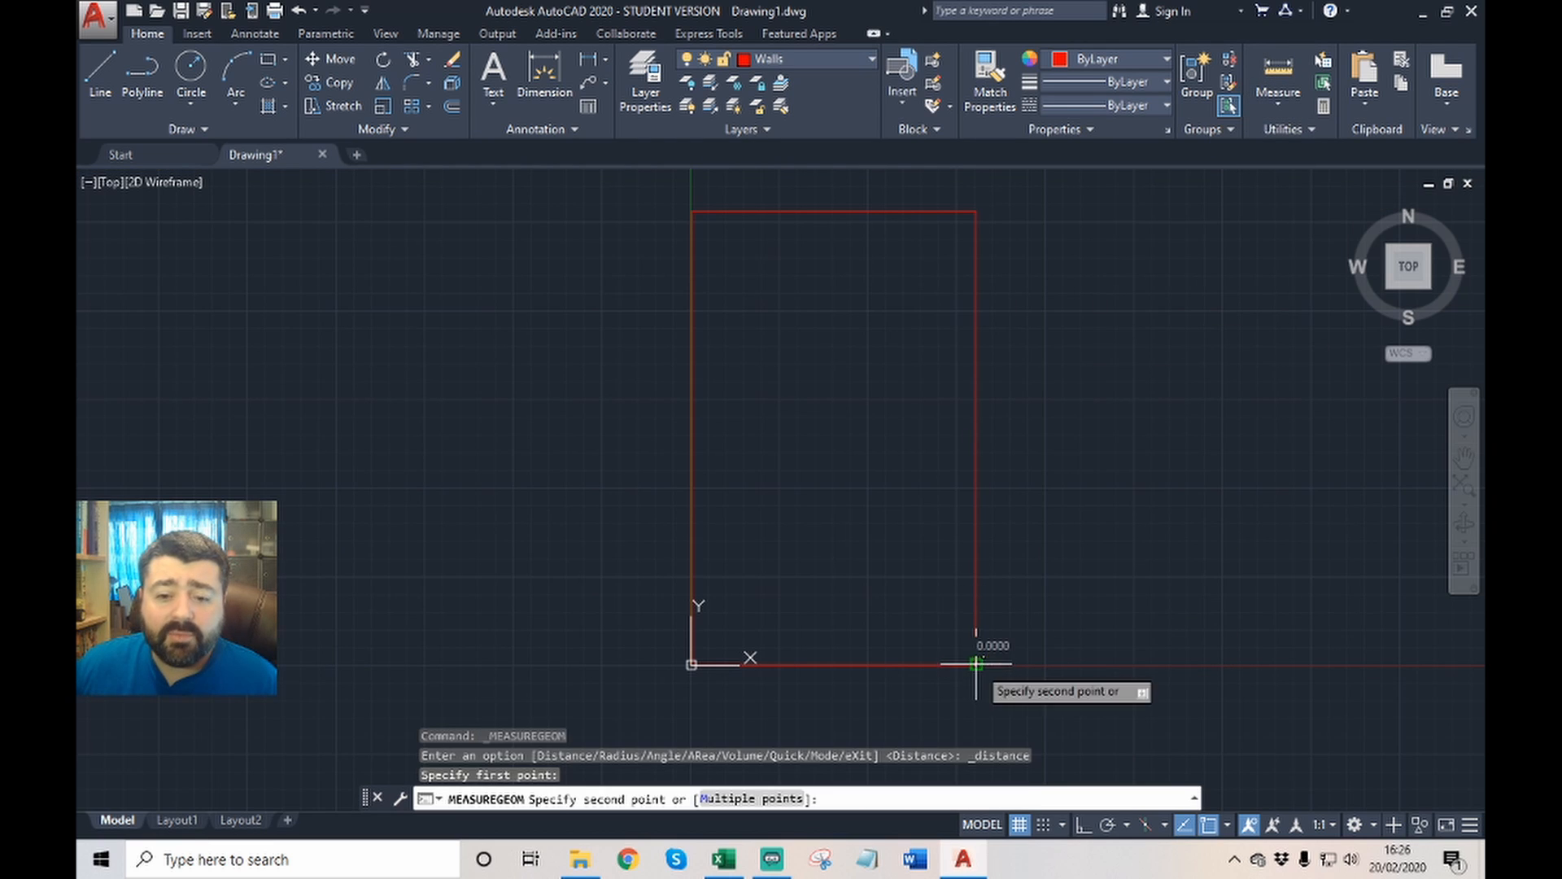
pyautogui.click(976, 212)
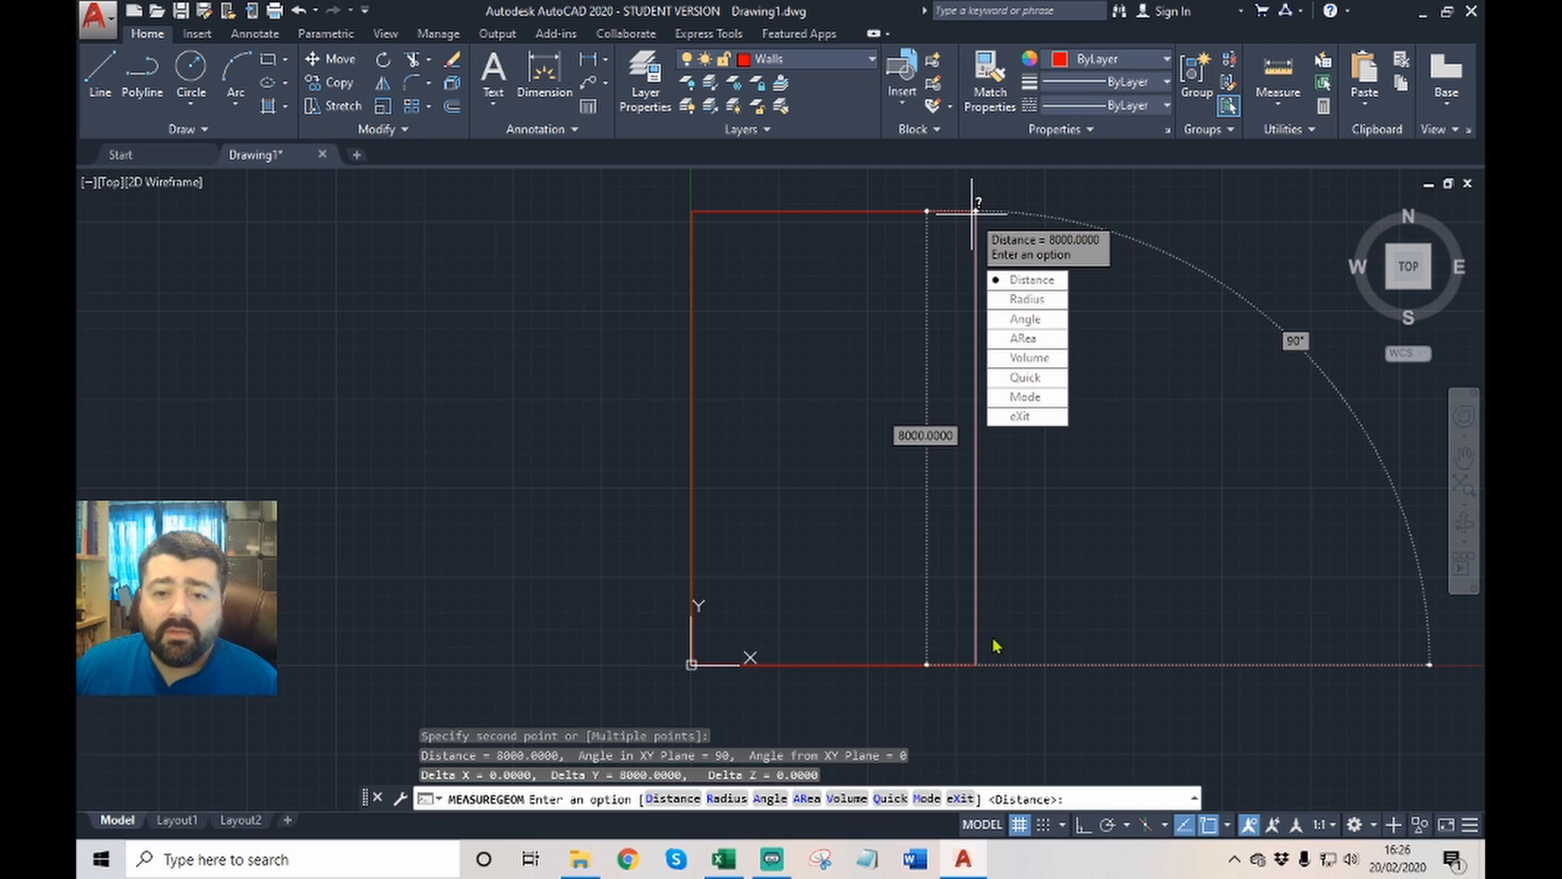
pyautogui.press('Return')
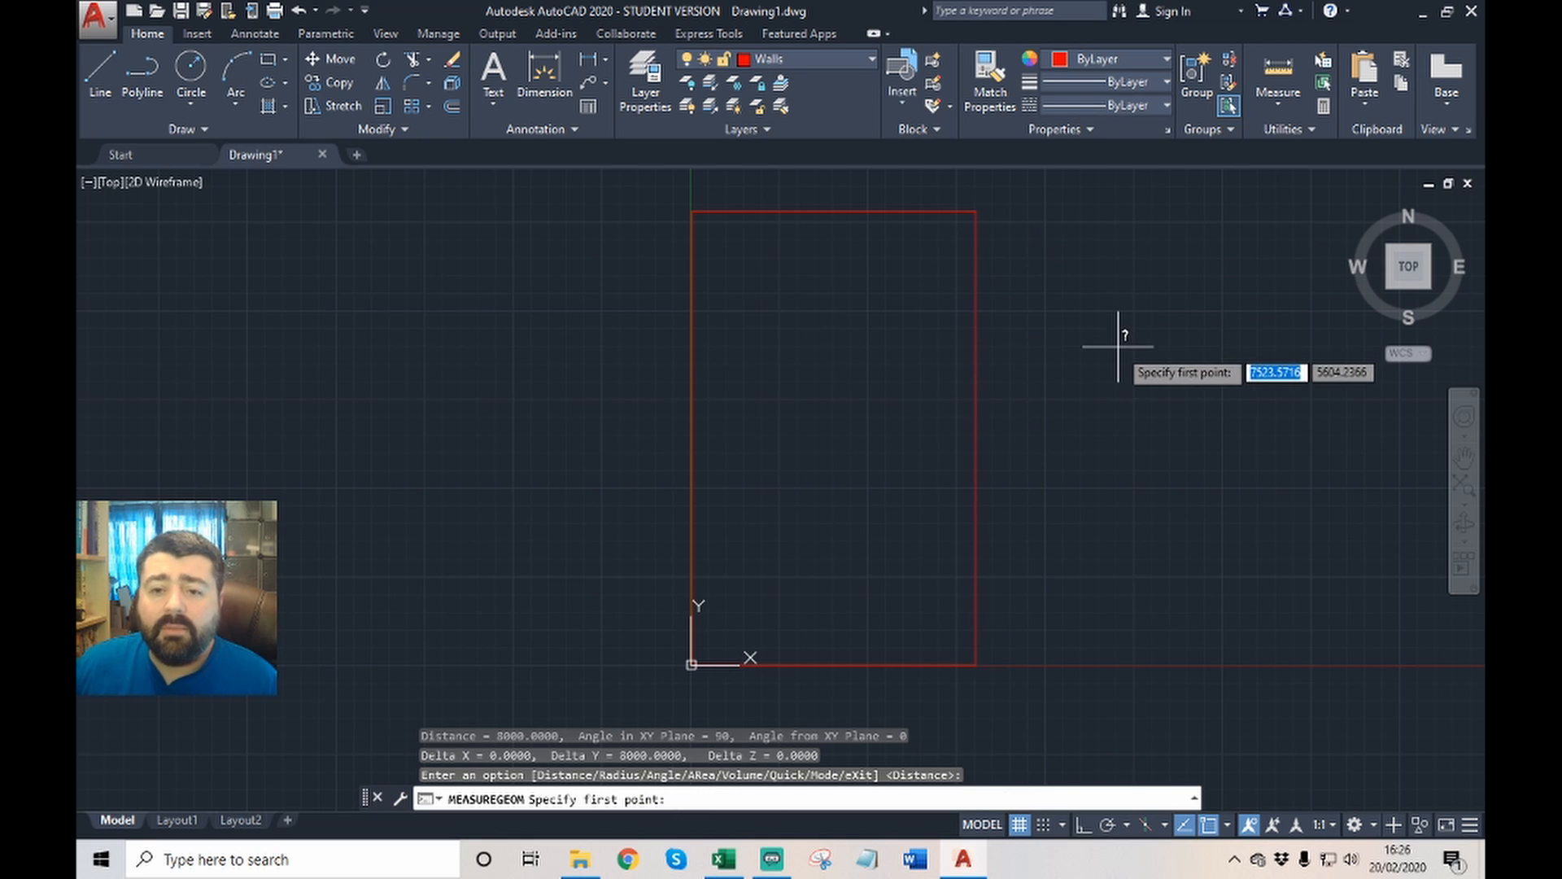
pyautogui.click(977, 664)
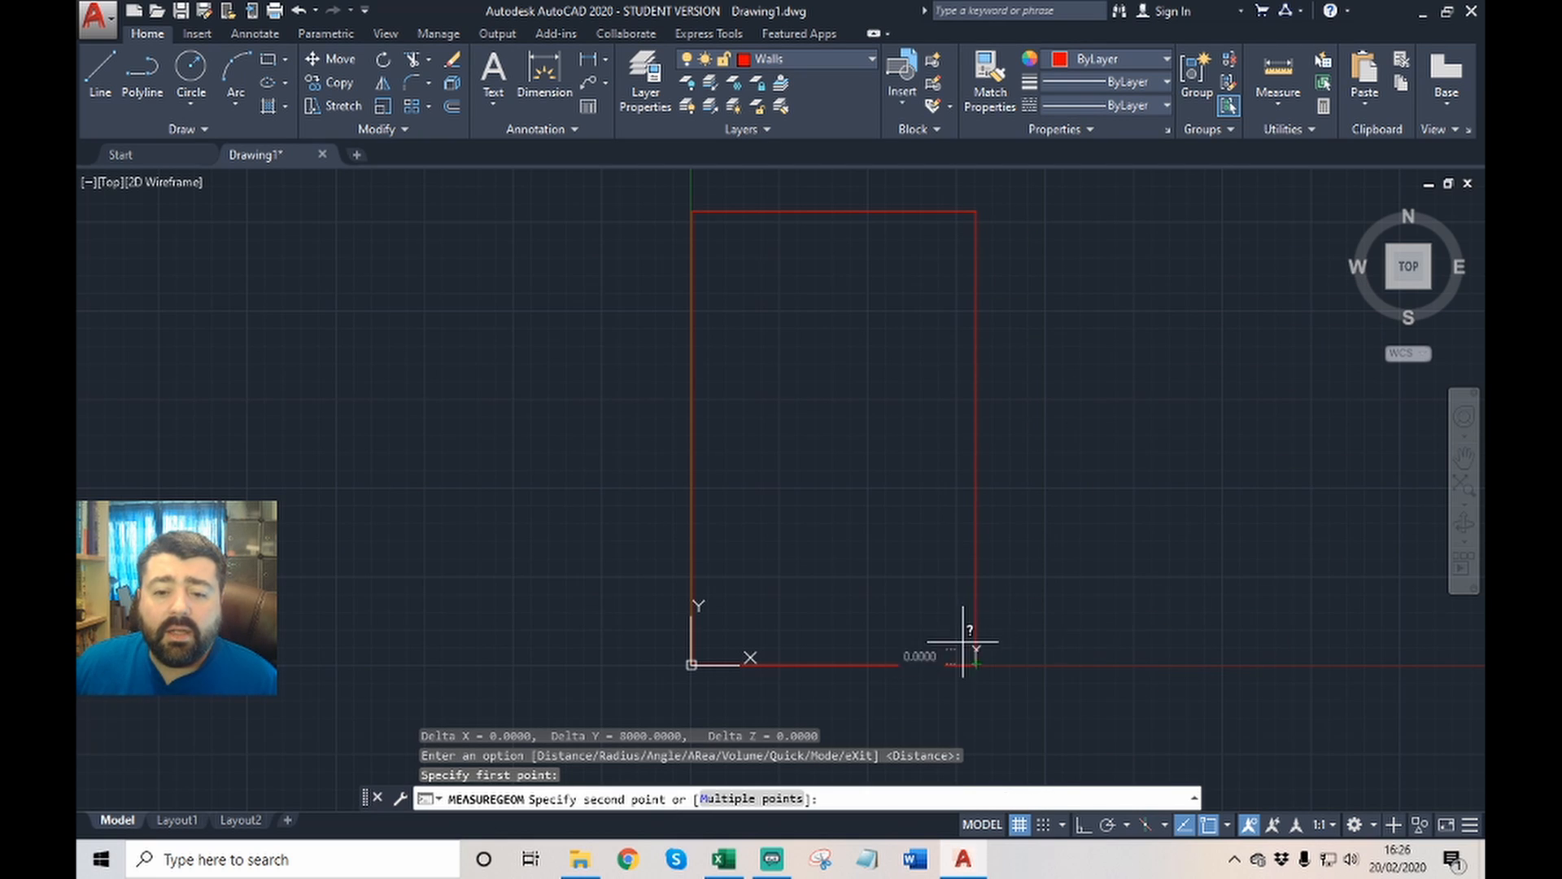
pyautogui.click(691, 664)
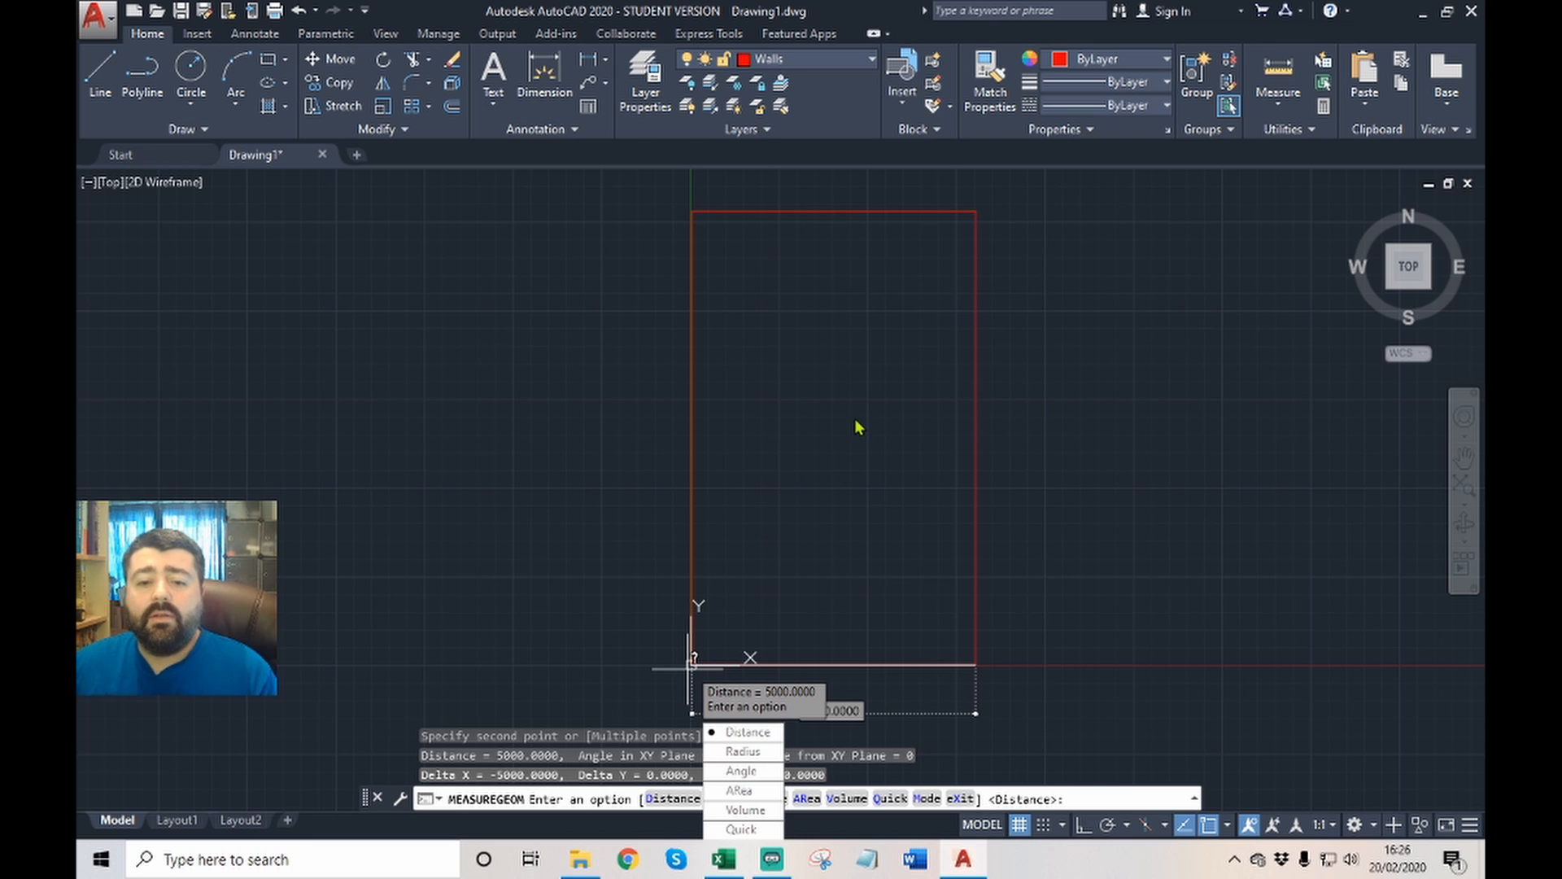
pyautogui.press('Escape')
pyautogui.press('Escape')
pyautogui.press('Escape')
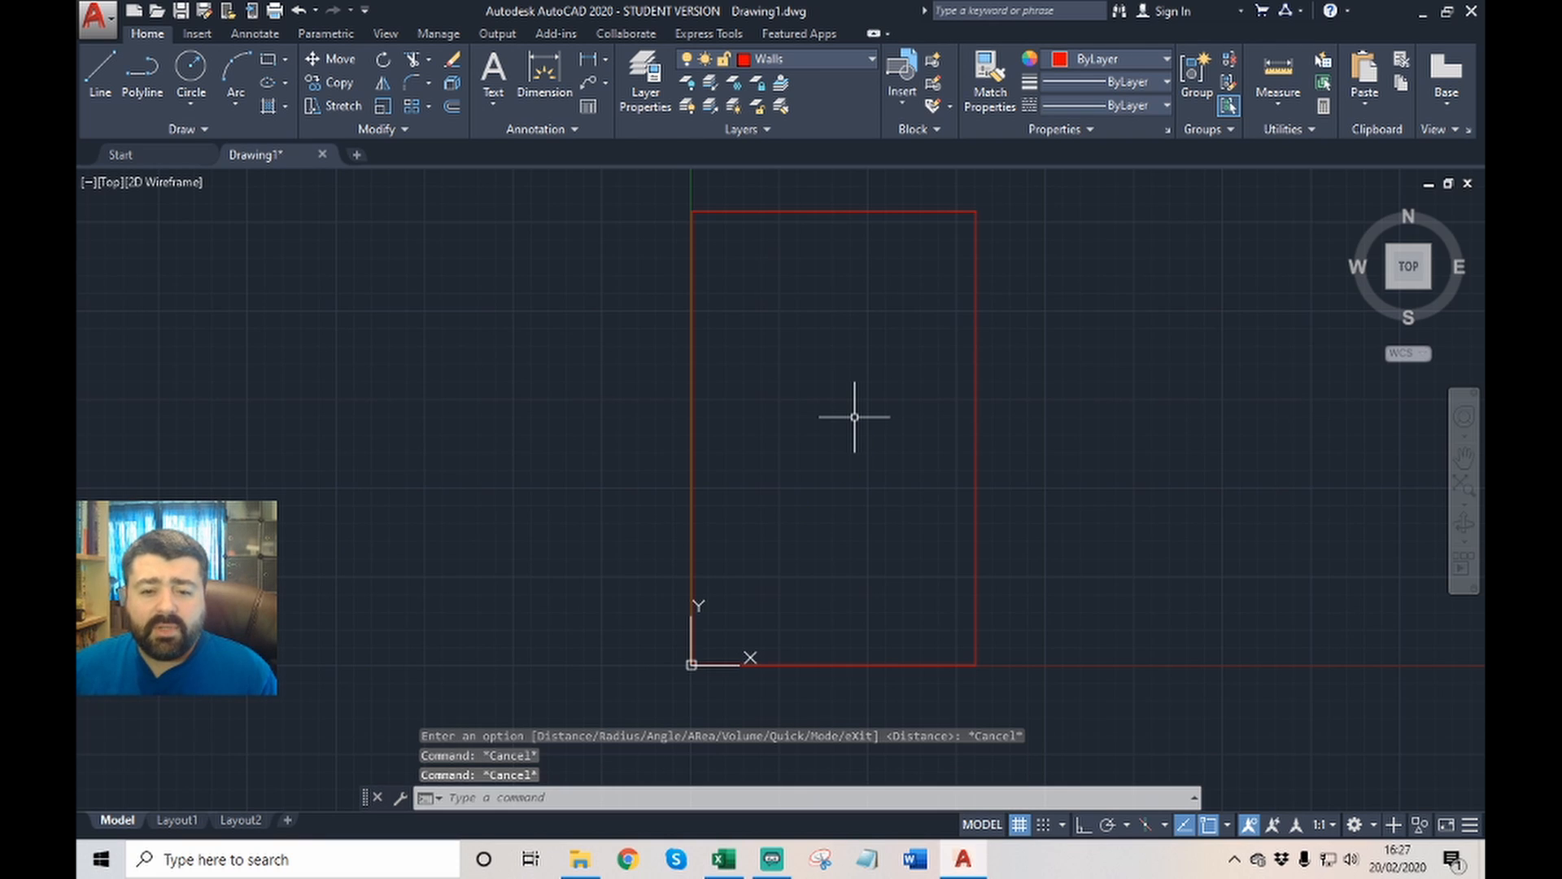
pyautogui.moveTo(823, 460); pyautogui.dragTo(899, 459, button='middle')
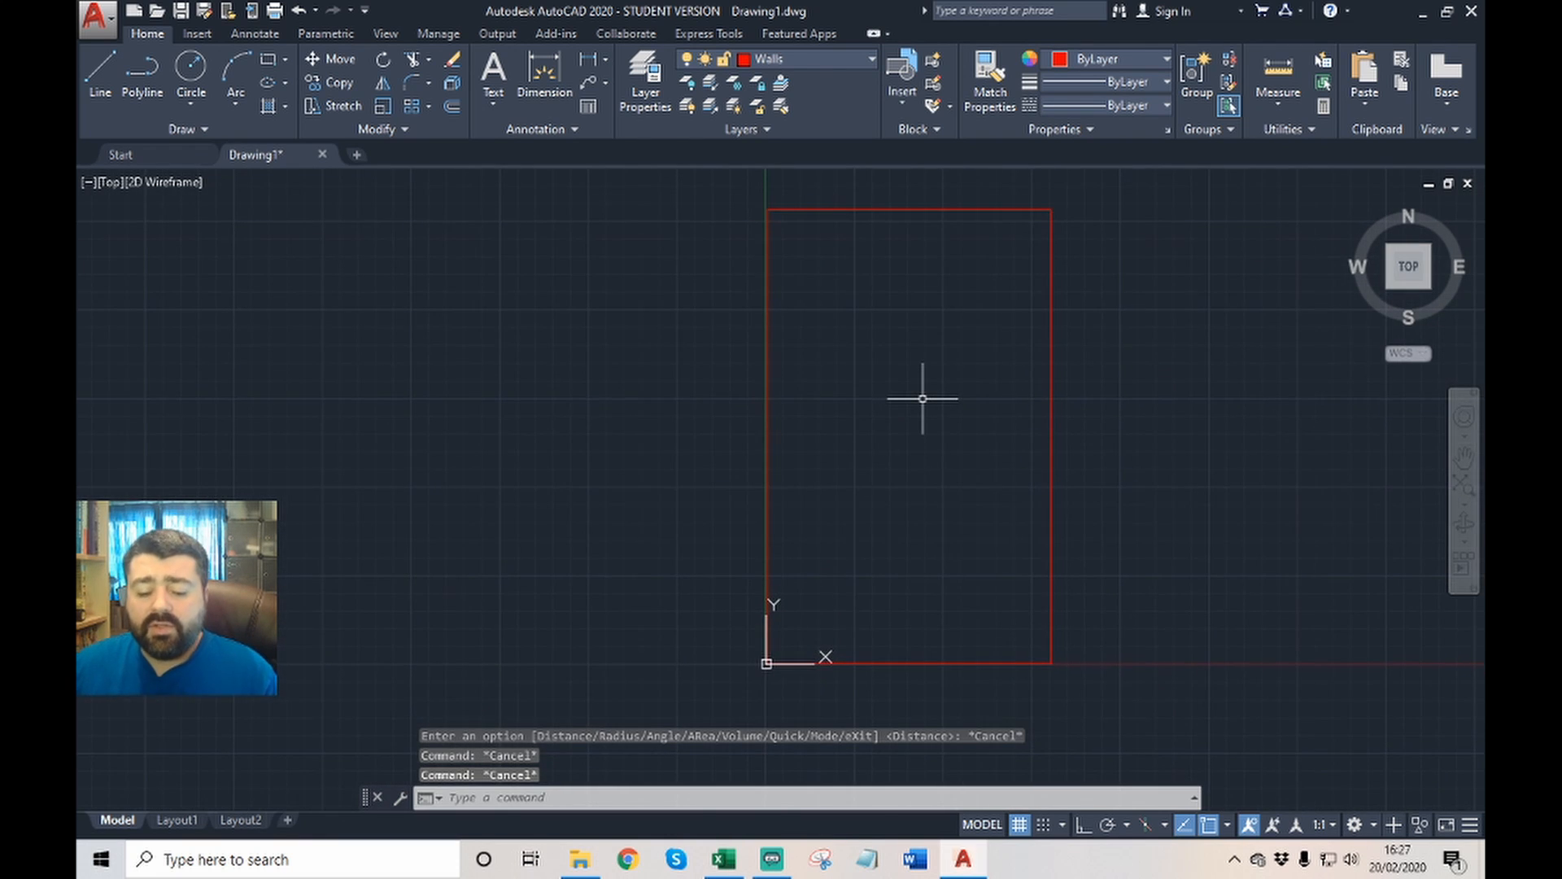